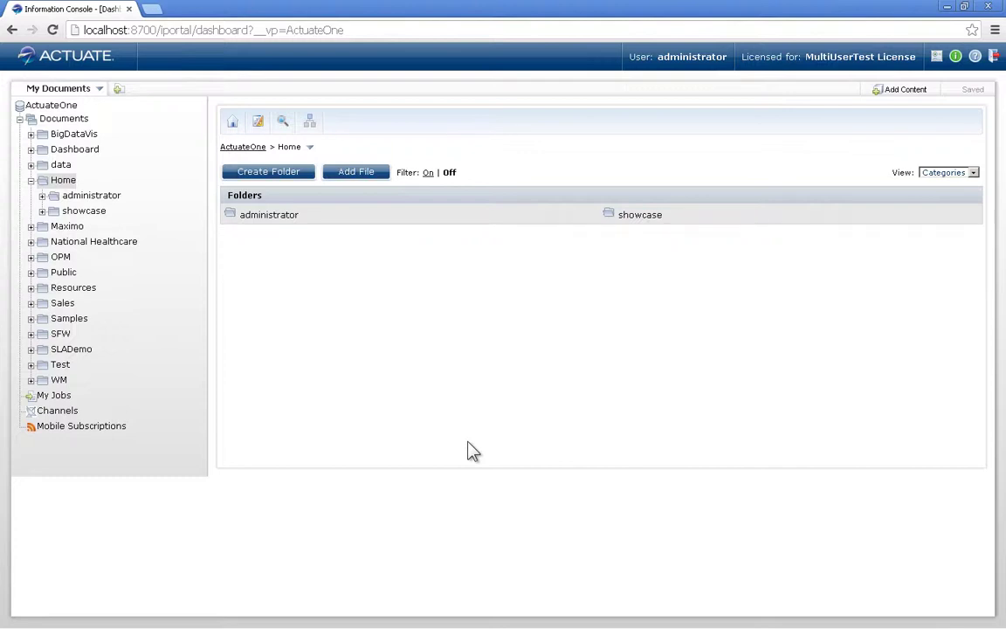
- Add the PFMDashboards set from the Dashboard Gallery and view its My Spending dashboard
click(907, 91)
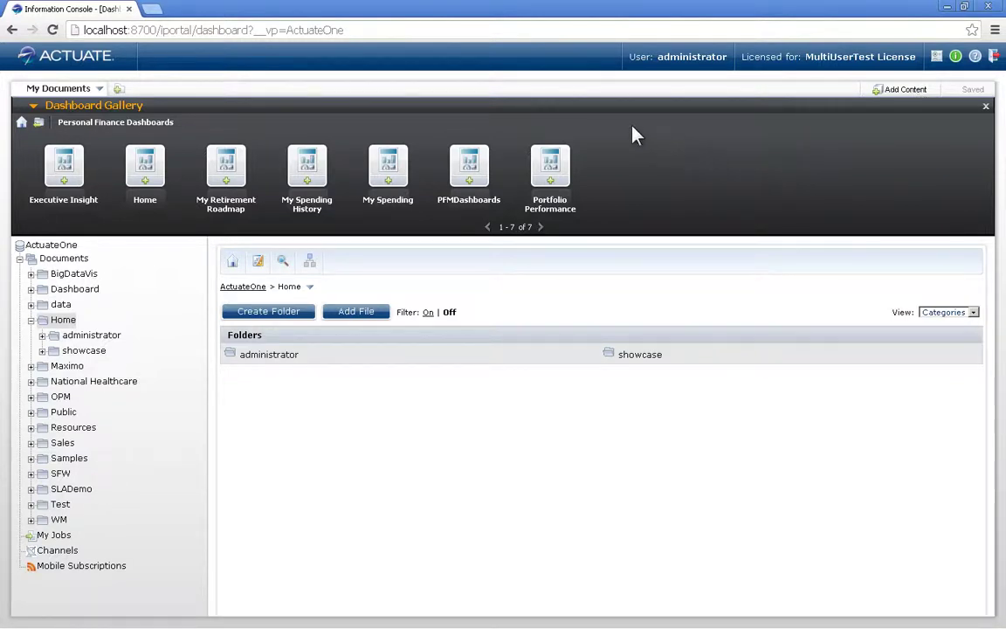
double_click(471, 166)
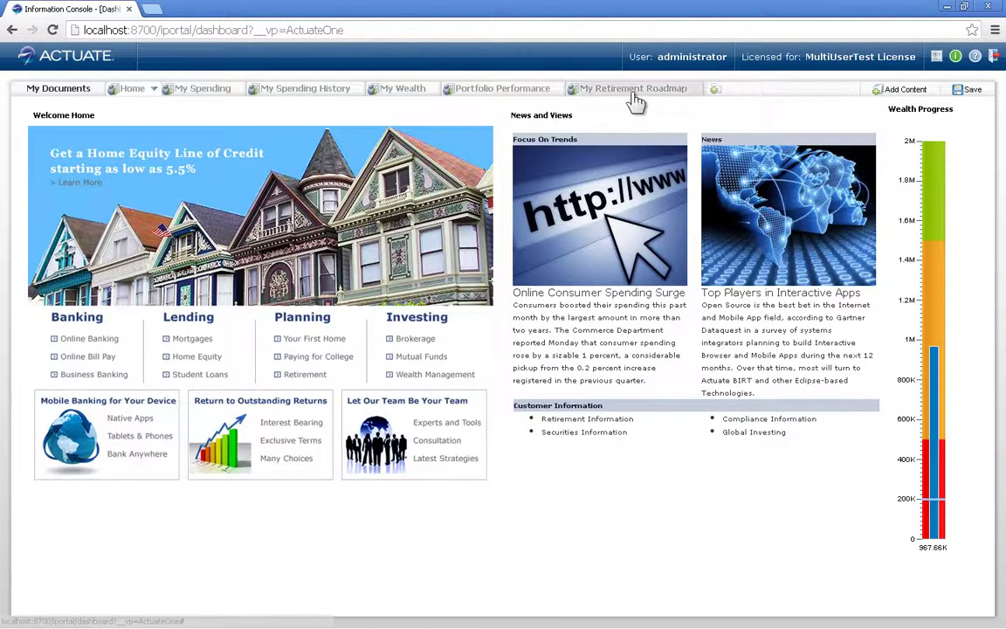
click(199, 90)
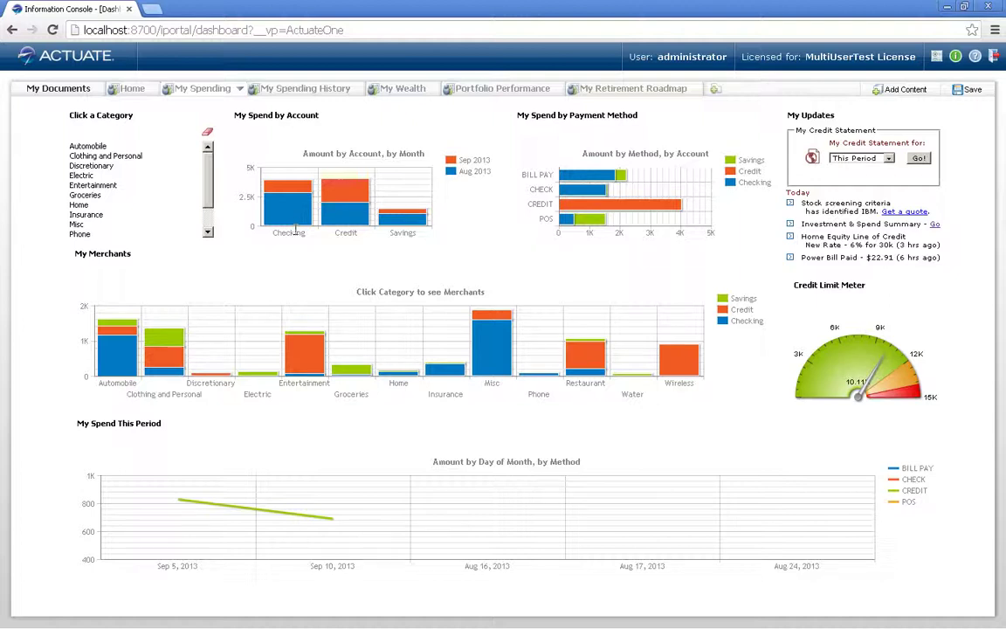
- Create a new tab with the Call Volume Analysis and Investment Comparison gadgets on it
click(714, 91)
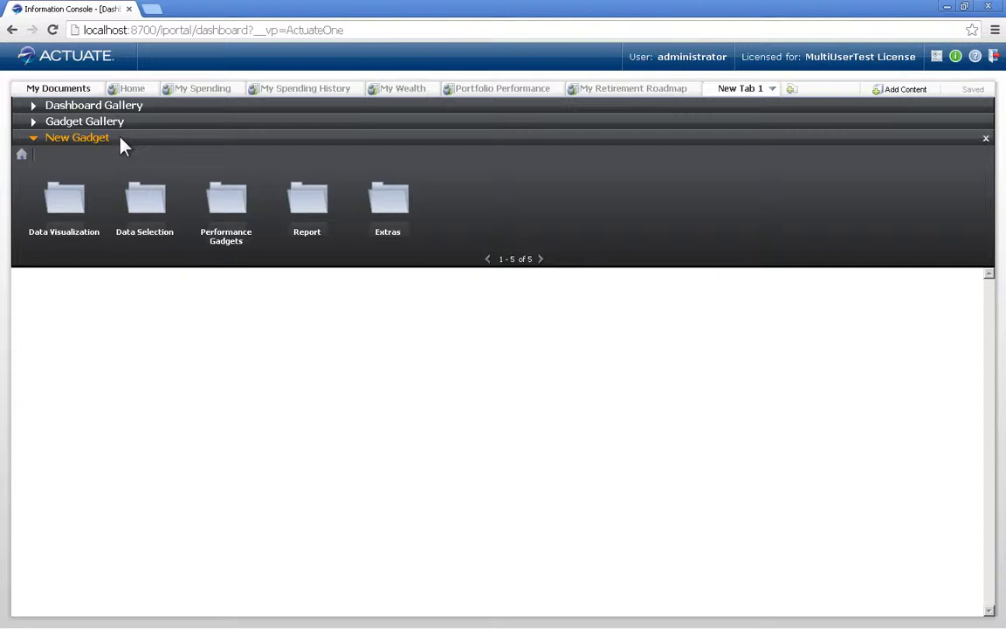
click(36, 124)
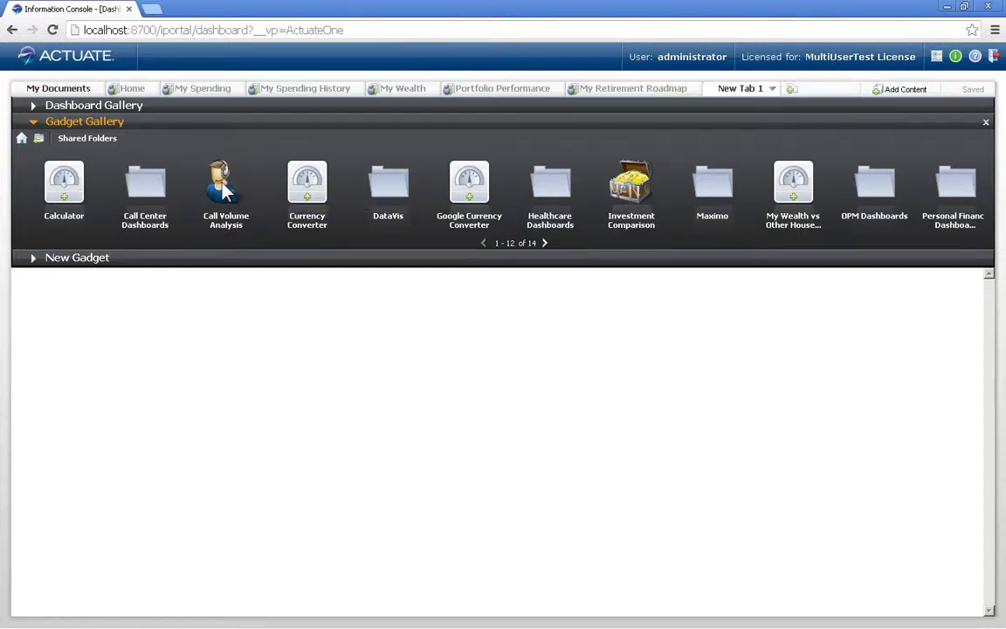
drag(220, 194, 187, 307)
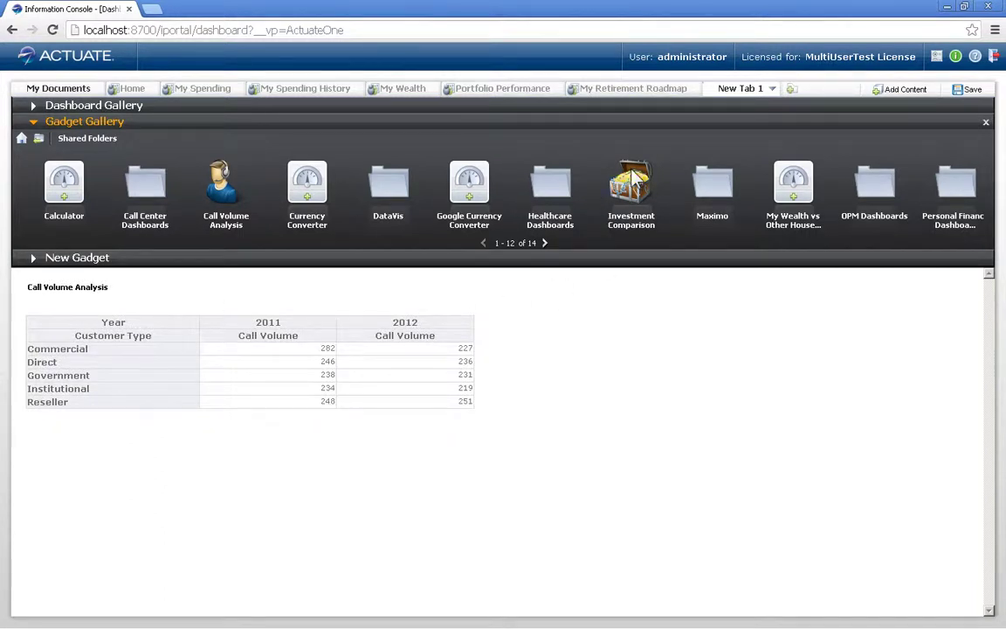
drag(634, 179, 633, 327)
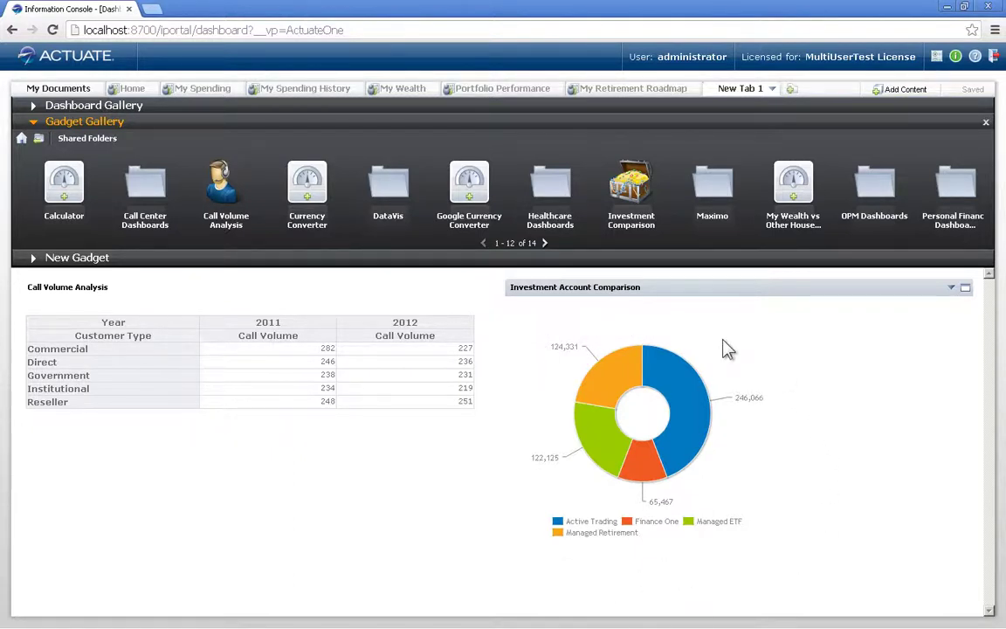
- Switch New Tab 1 to a three-column layout, moving Investment Account Comparison beside the table
click(985, 124)
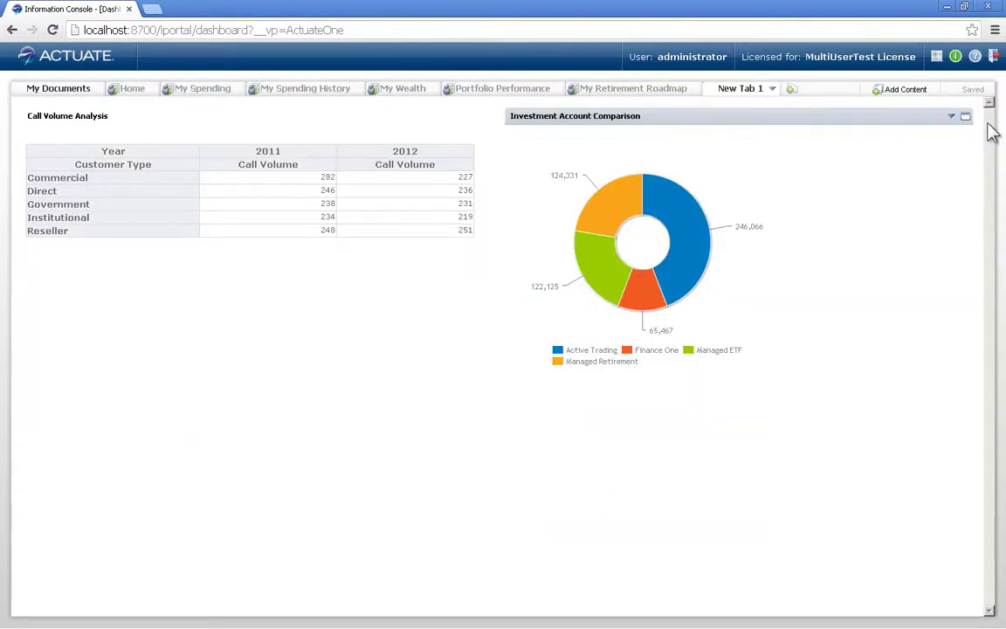
click(773, 89)
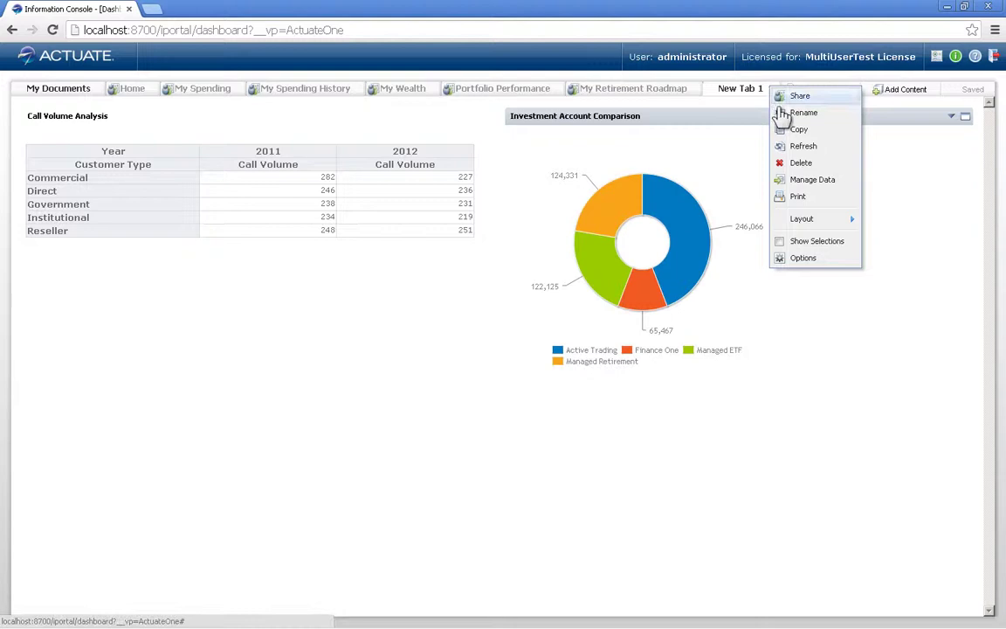
mouse_move(808, 225)
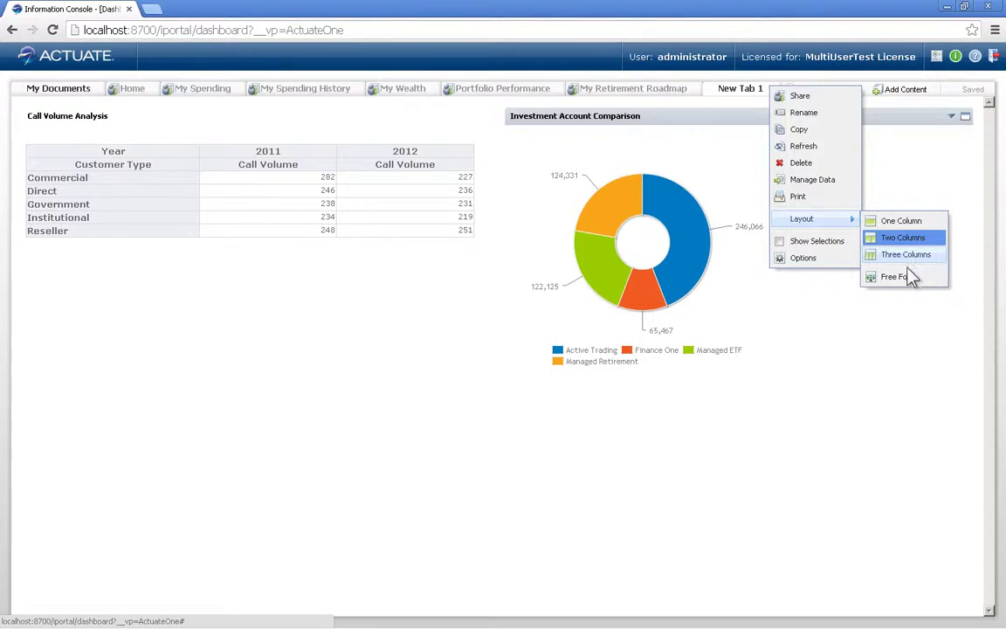
click(916, 222)
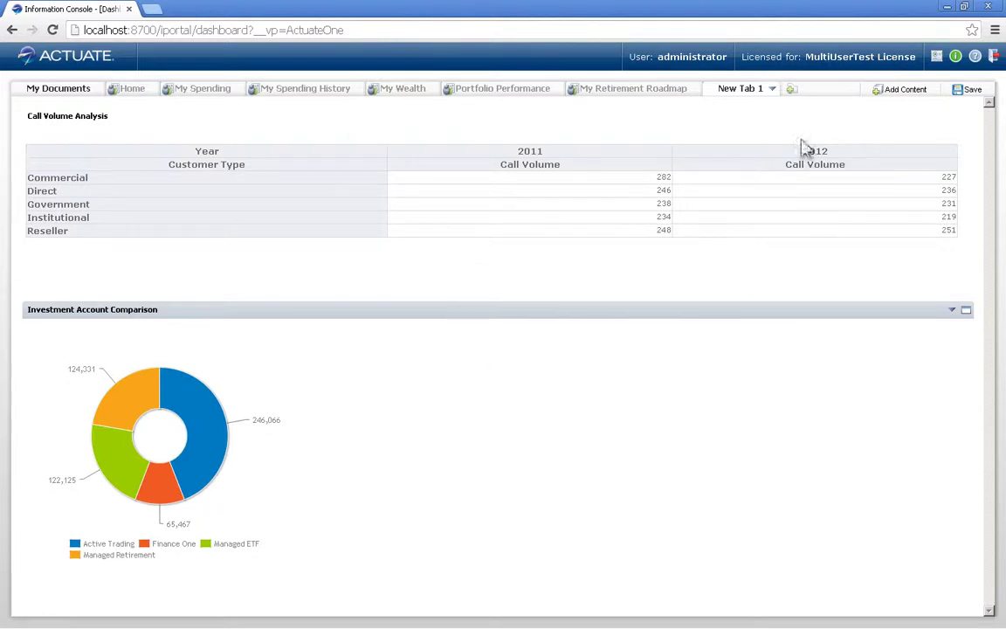
click(773, 89)
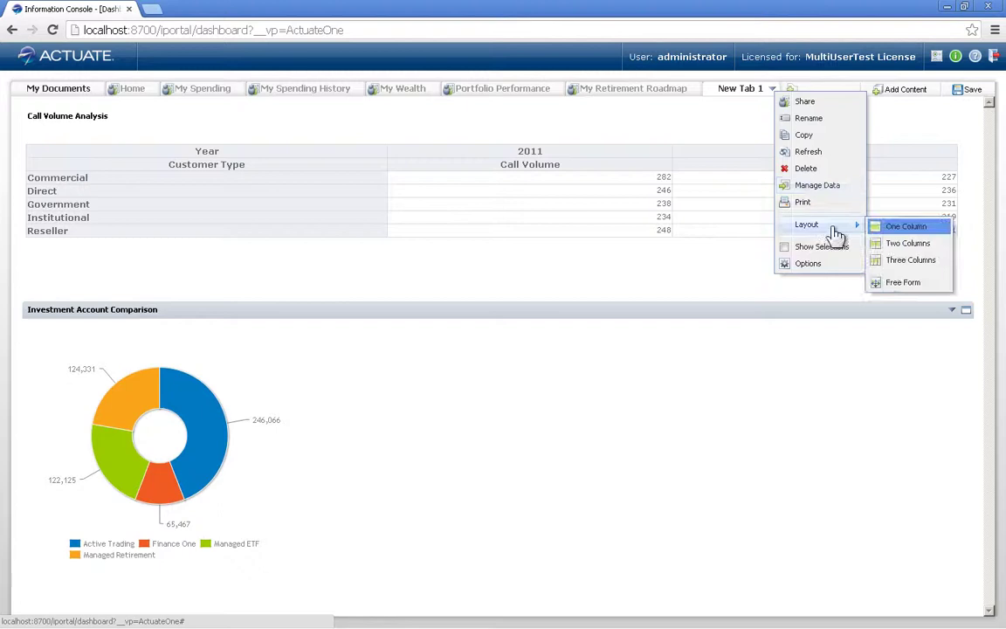
click(925, 262)
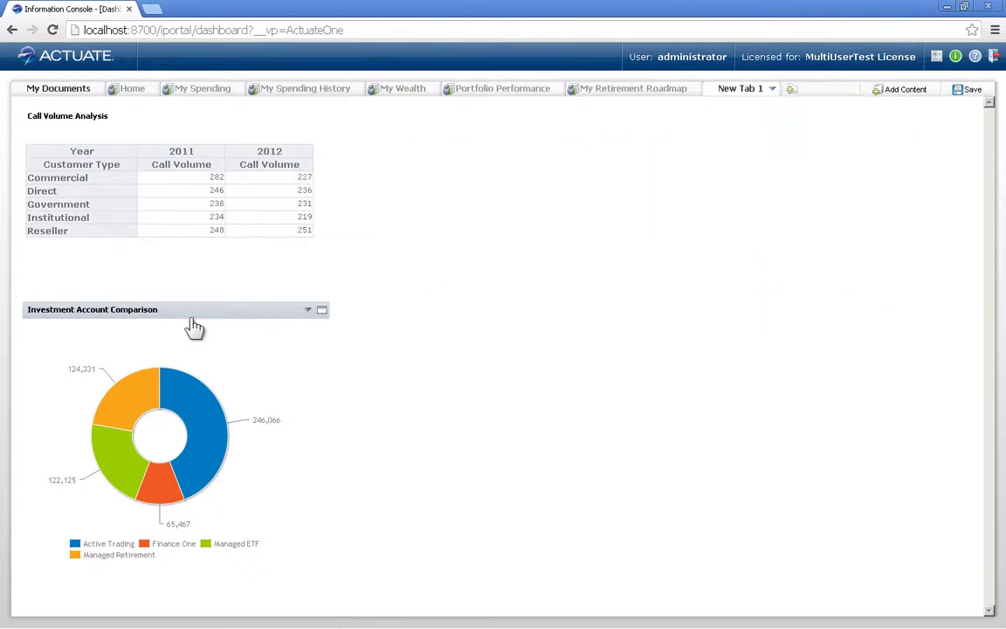
drag(191, 311, 535, 150)
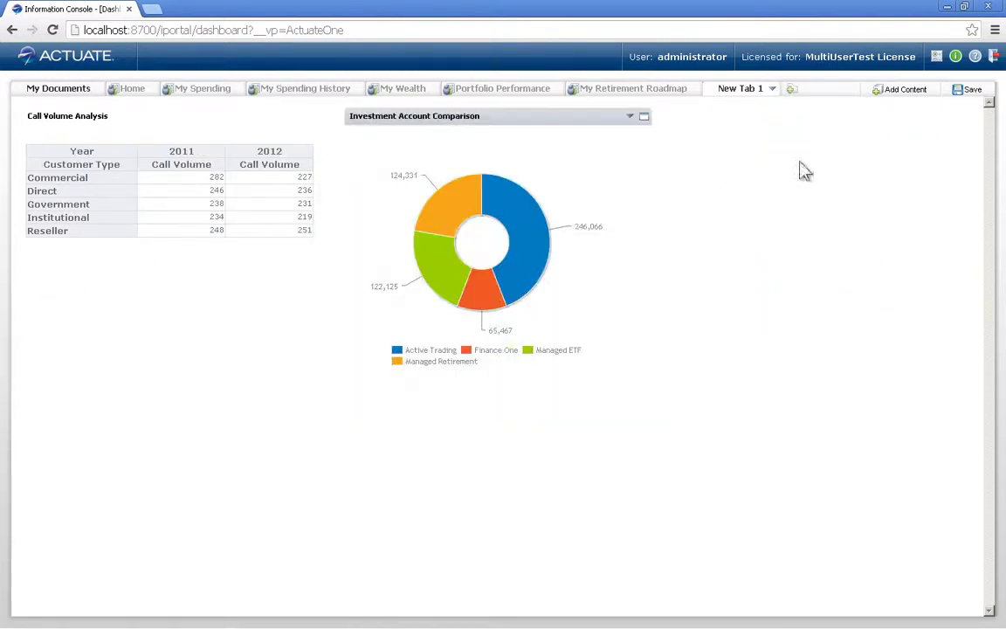
- Add a Calculator gadget in the third column, then create New Tab 2
click(895, 93)
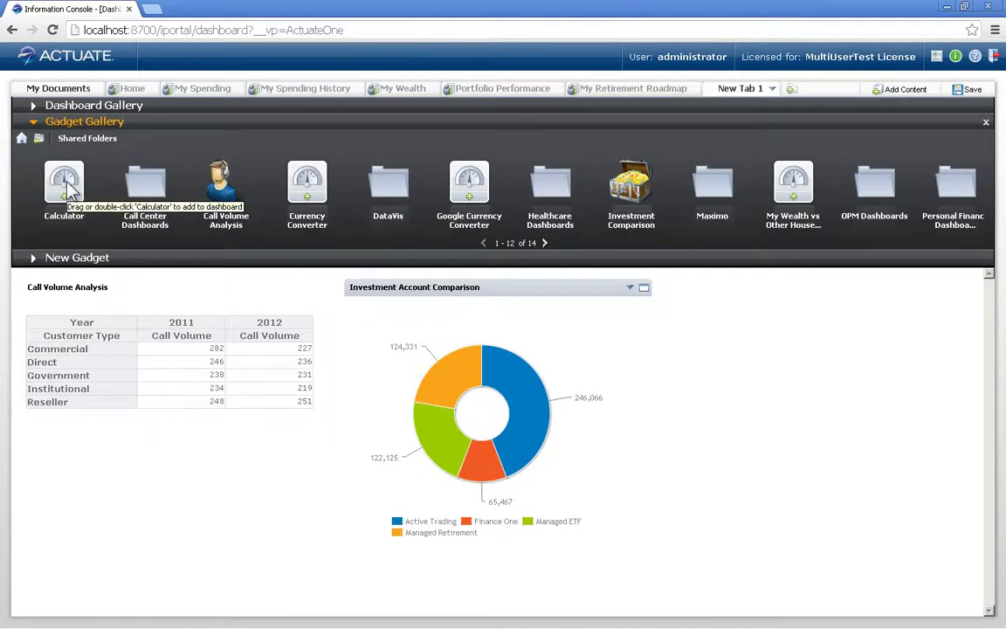
drag(70, 187, 804, 315)
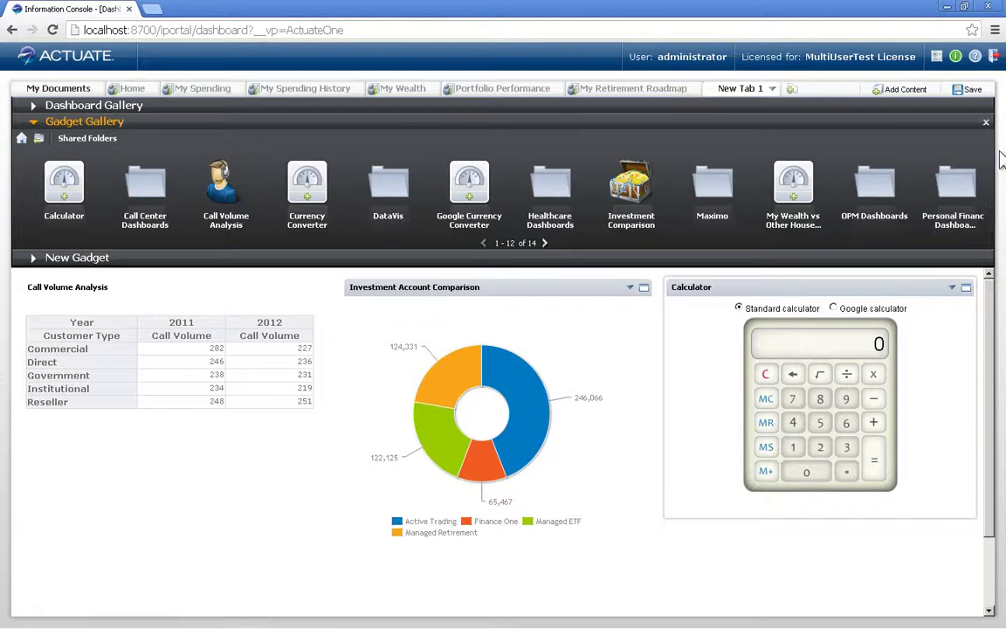
click(984, 123)
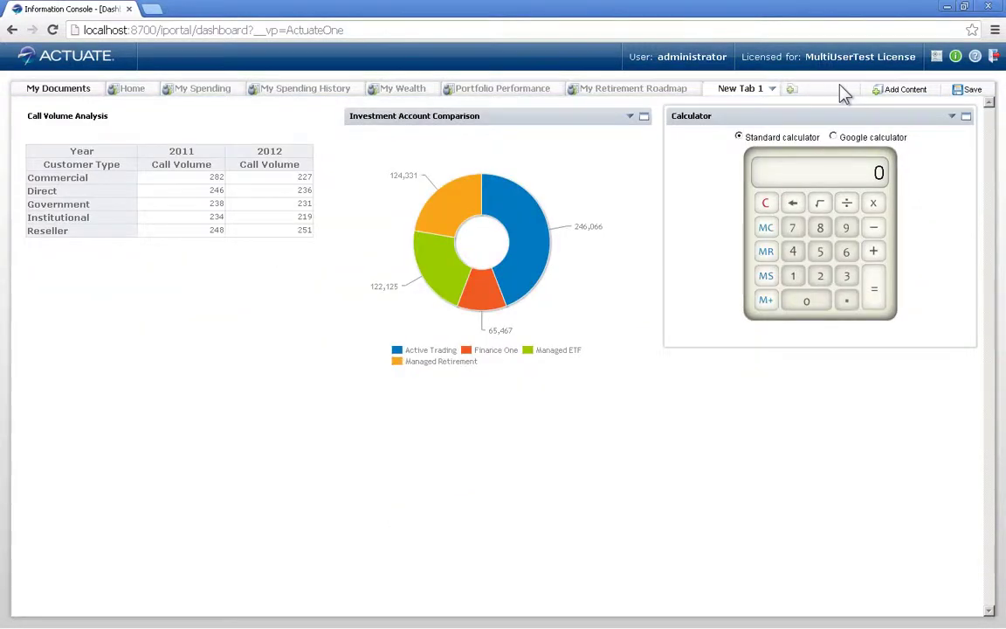
click(791, 89)
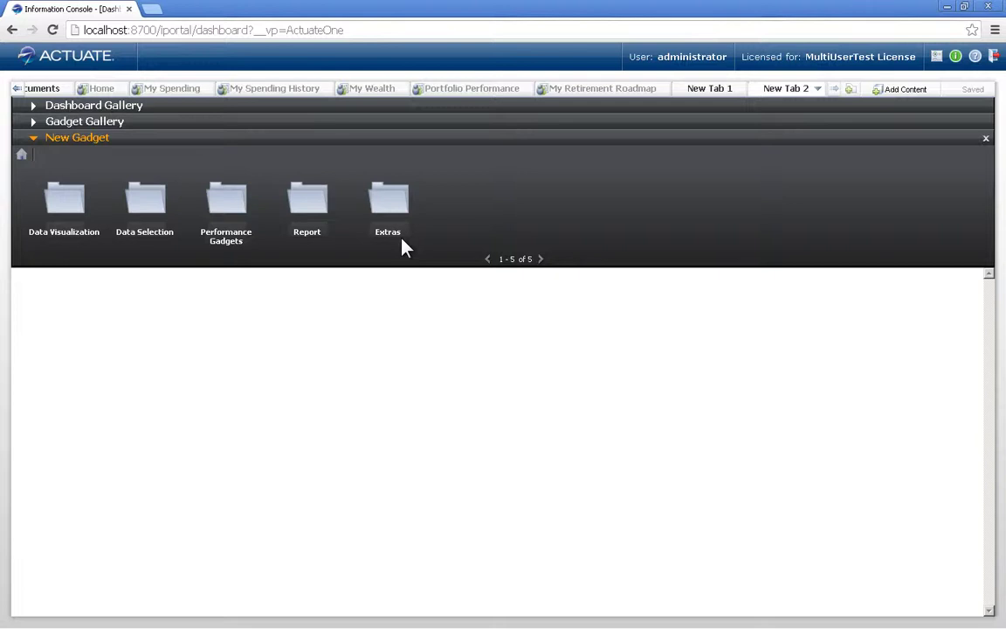
- Open the Report folder of new gadgets and drop a Report gadget onto New Tab 2
click(313, 208)
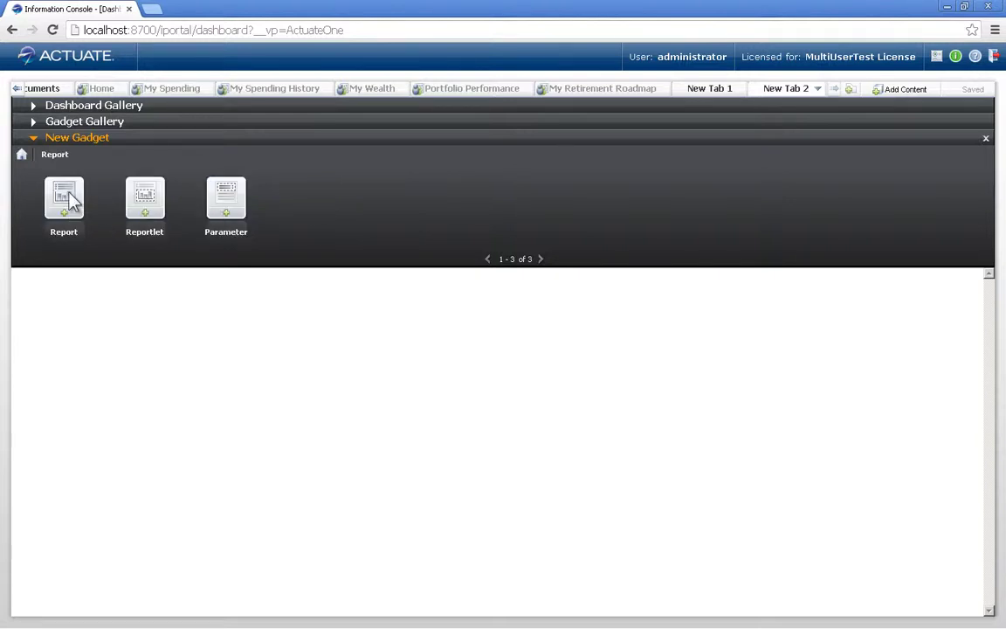
drag(72, 199, 111, 307)
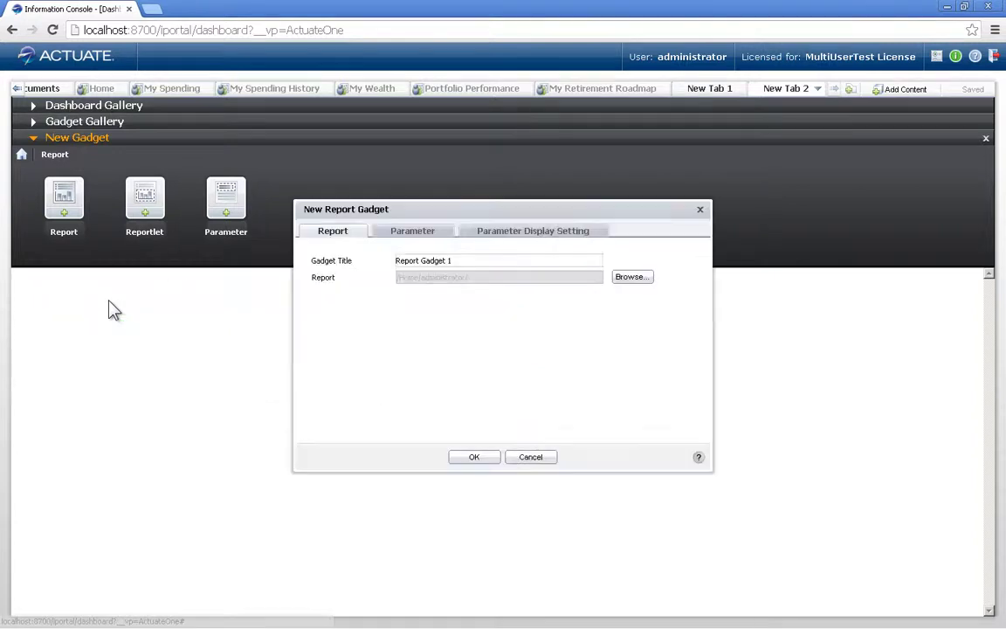
- Set the Report gadget to My Portfolio.rptdesign and widen it on the dashboard
click(639, 278)
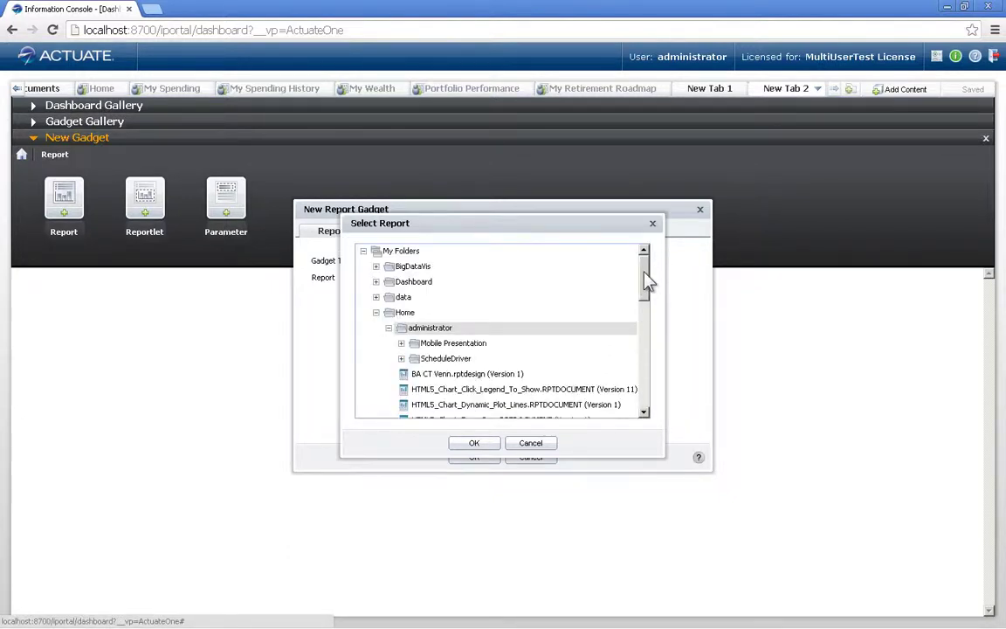
drag(648, 279, 653, 325)
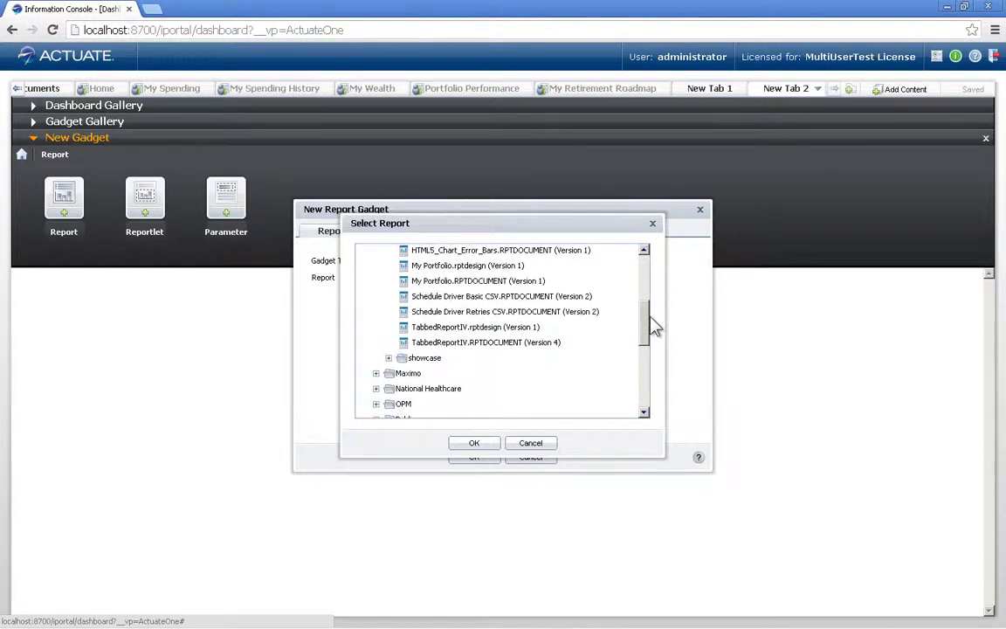
scroll(442, 270, down, 1)
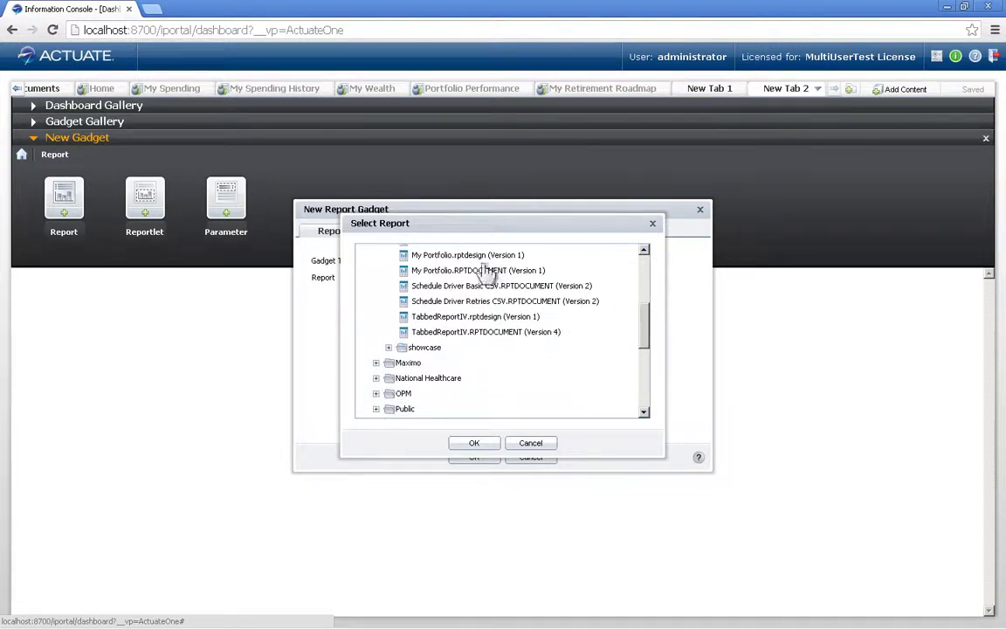
click(451, 255)
click(476, 443)
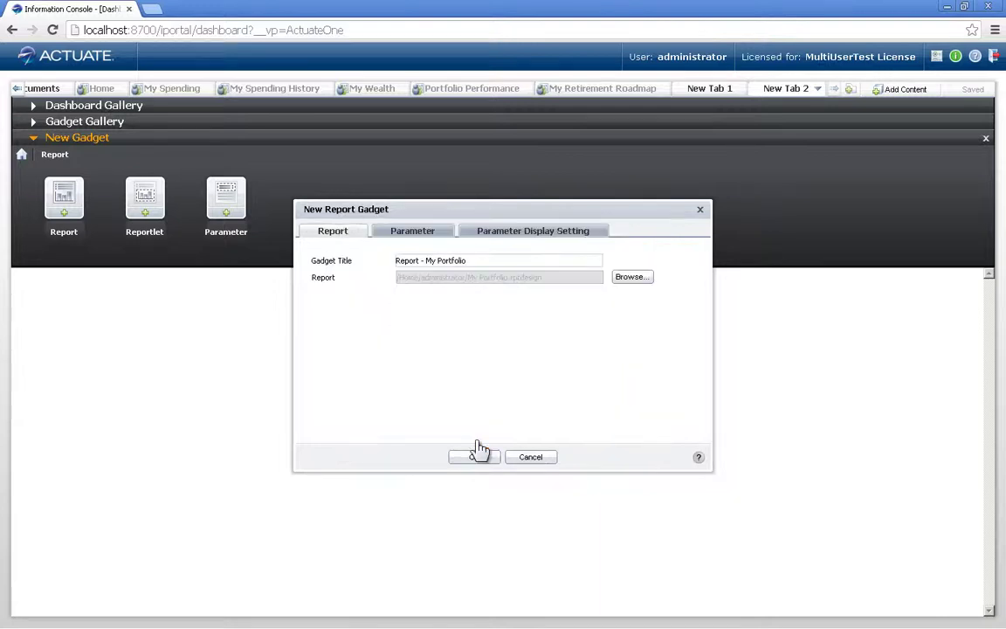
click(478, 457)
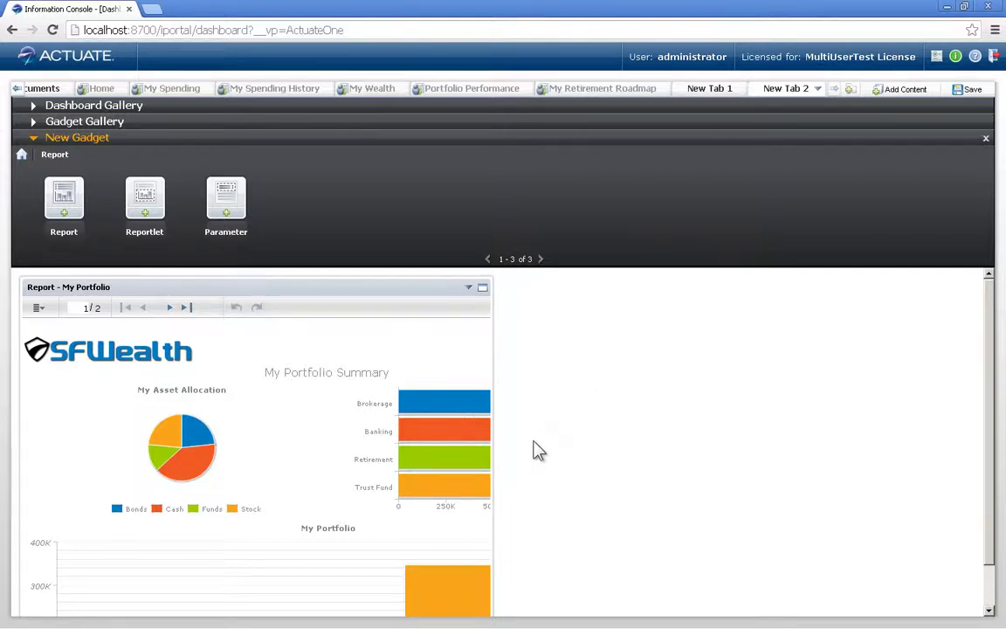
drag(498, 522, 662, 523)
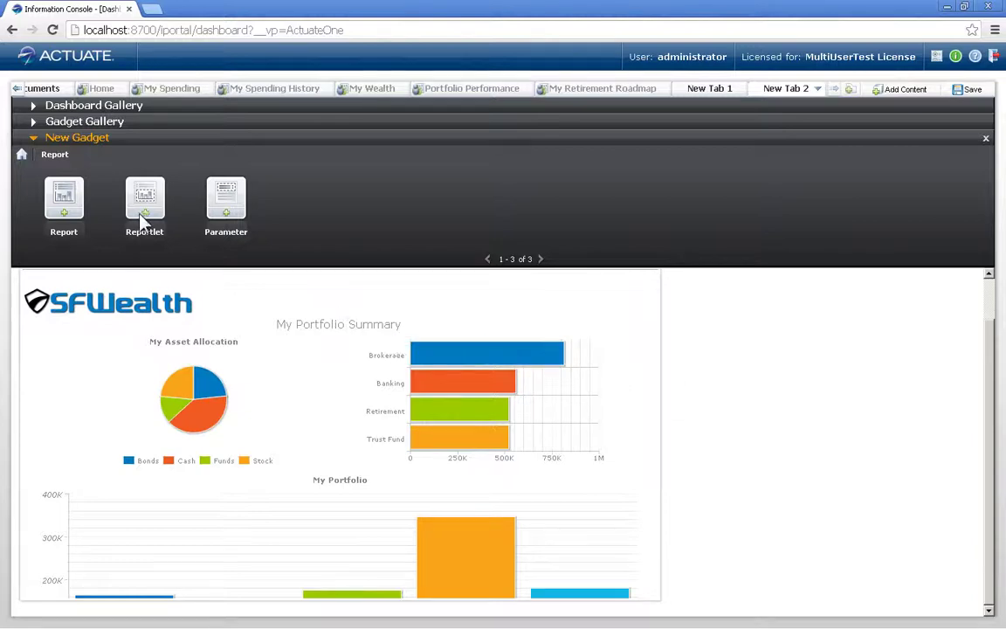
- Add a Reportlet gadget titled 'US Revenue' using Sales > Product_Order_Summary.RPTDESIGN
drag(145, 203, 782, 305)
drag(464, 262, 377, 251)
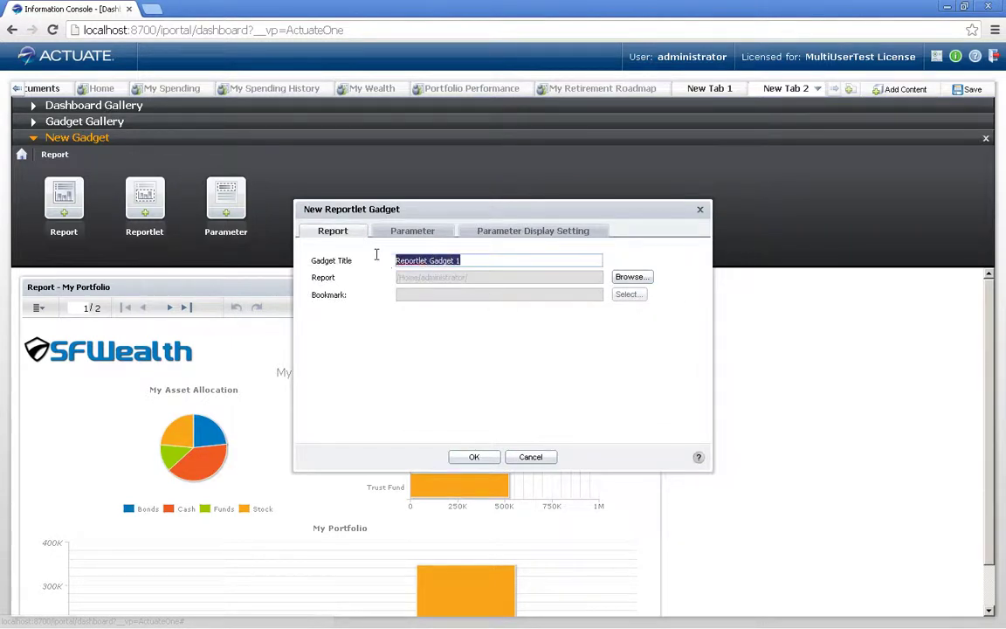
text(US)
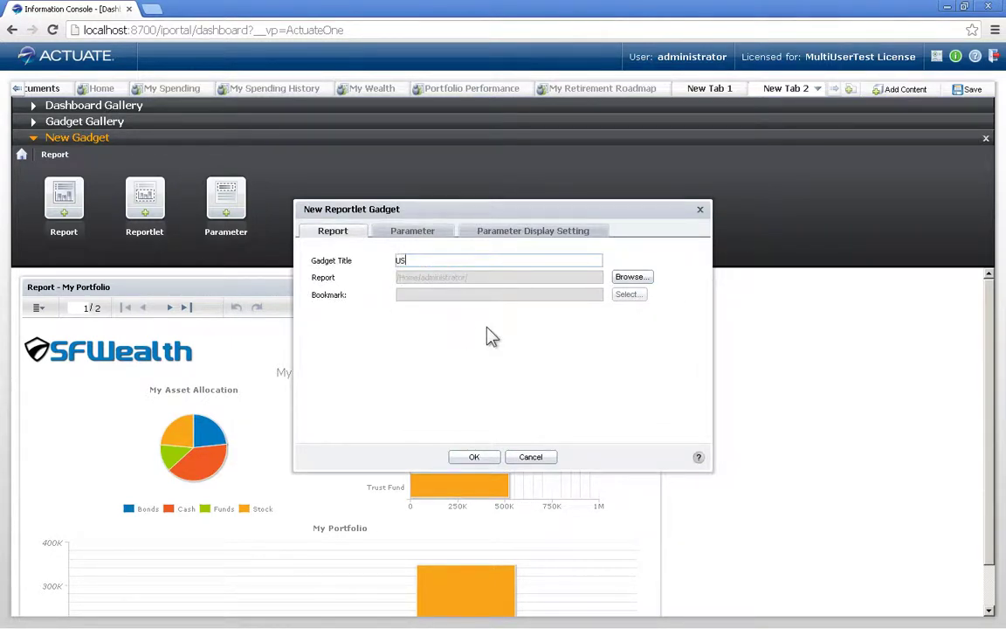
text( Revenue)
click(637, 278)
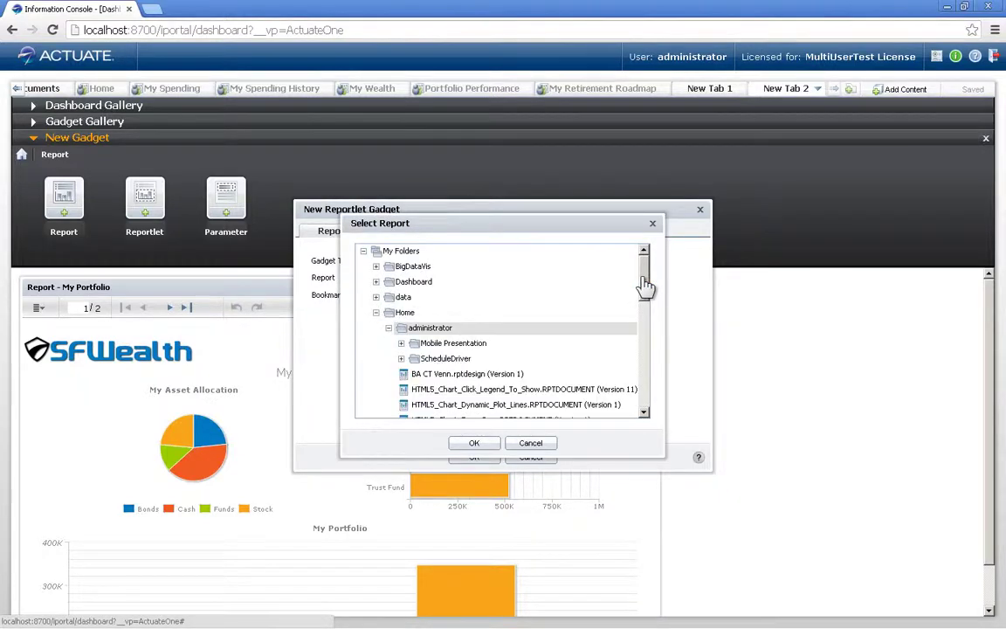
drag(644, 284, 653, 381)
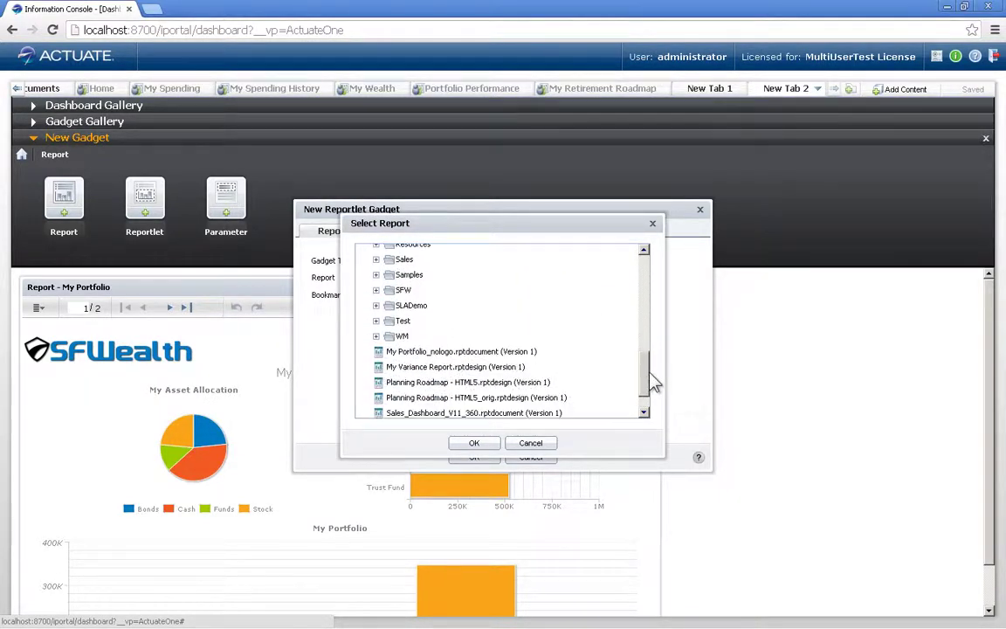
click(404, 261)
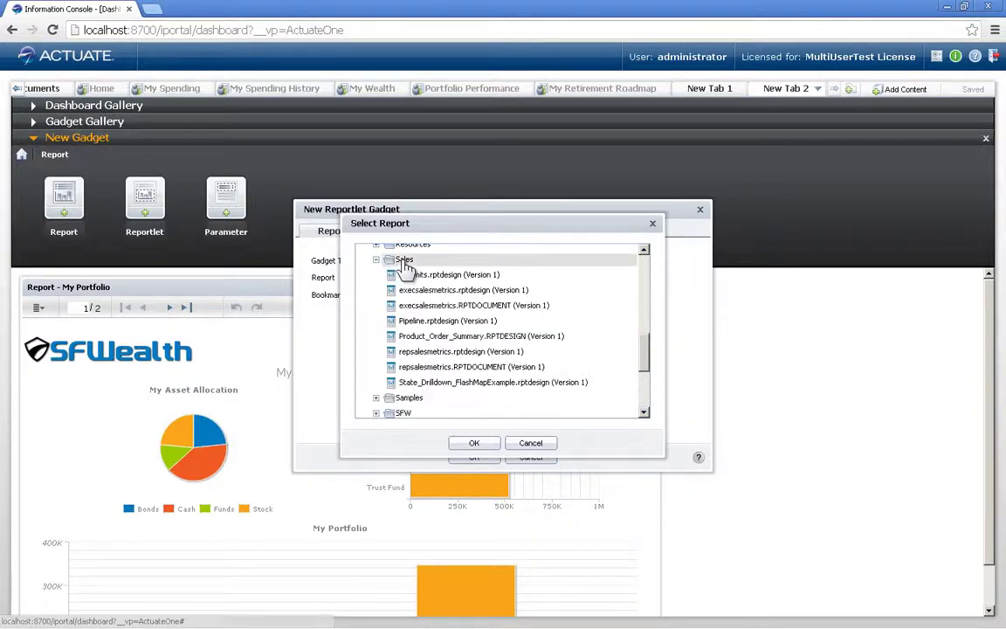
click(440, 336)
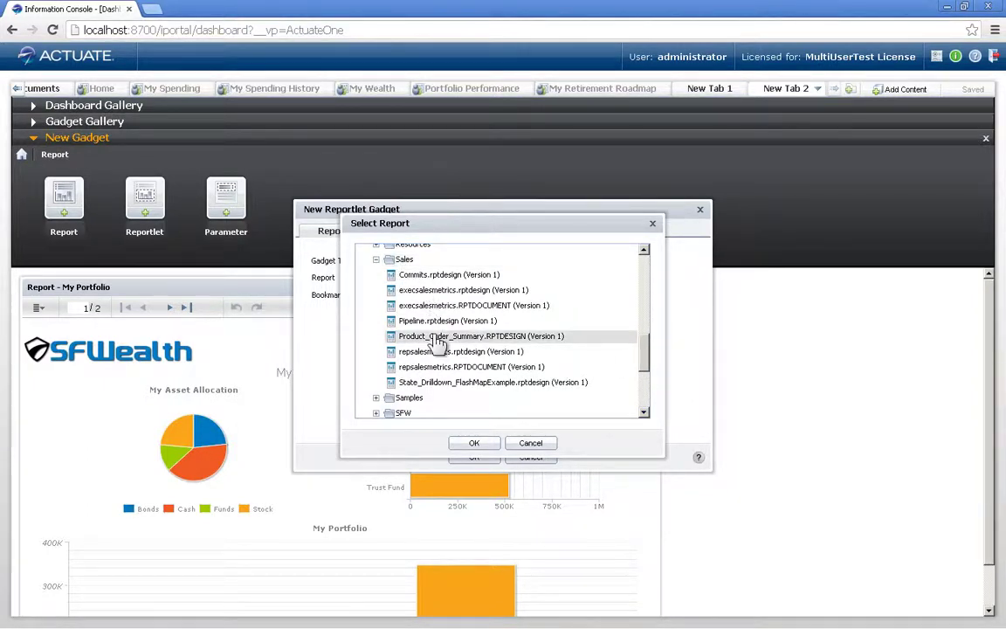
click(472, 445)
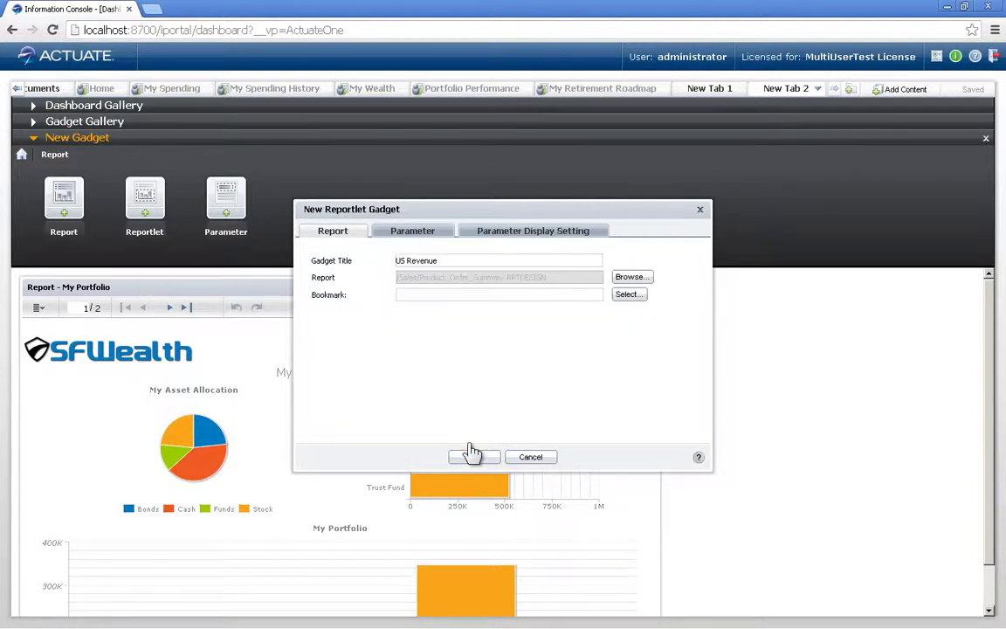
- Pick the USmap bookmark for the reportlet and add it to the dashboard
click(627, 296)
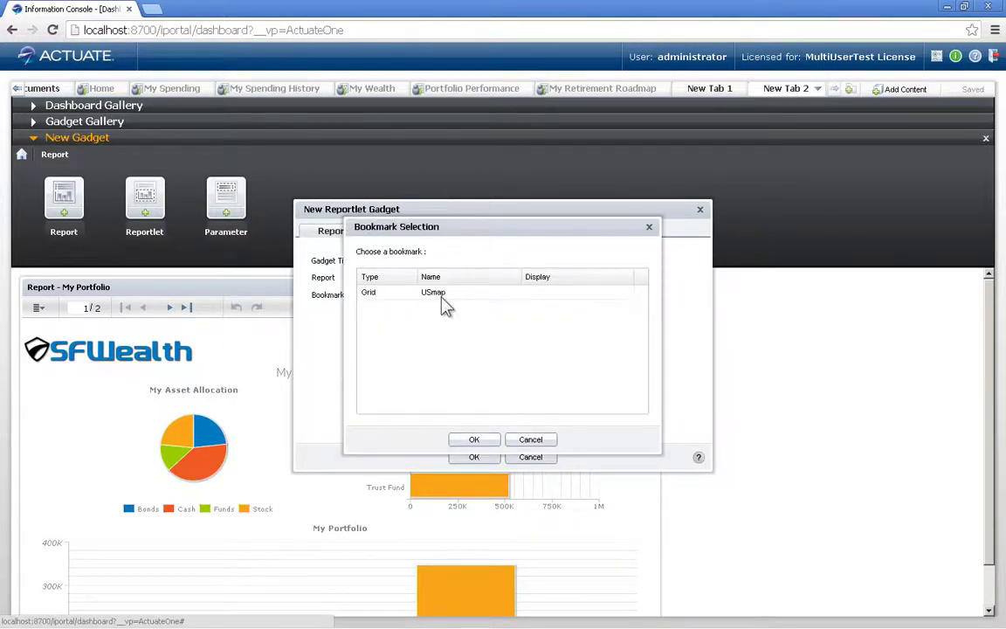
click(444, 296)
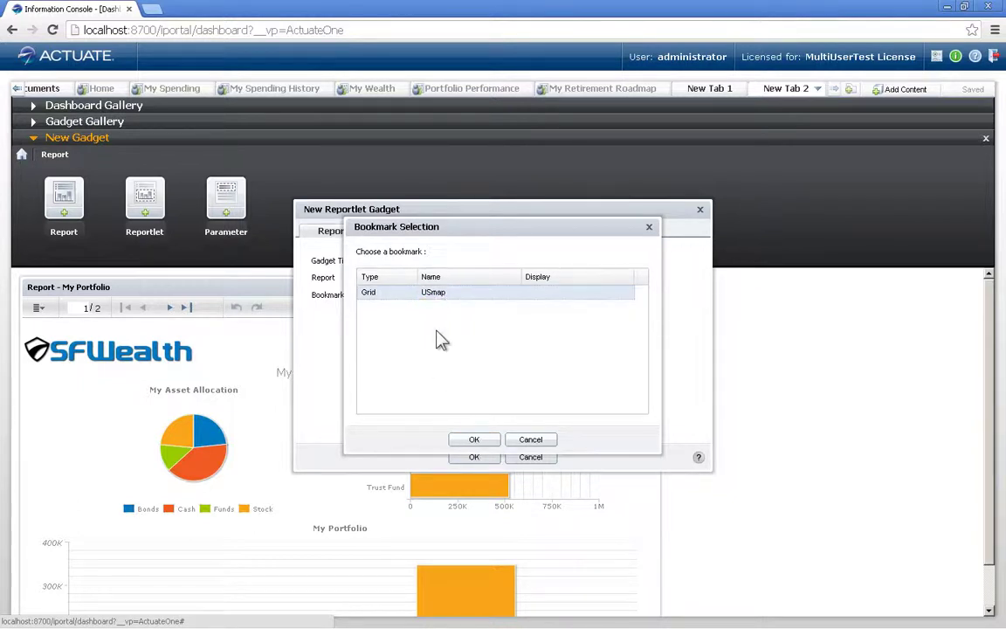
click(478, 441)
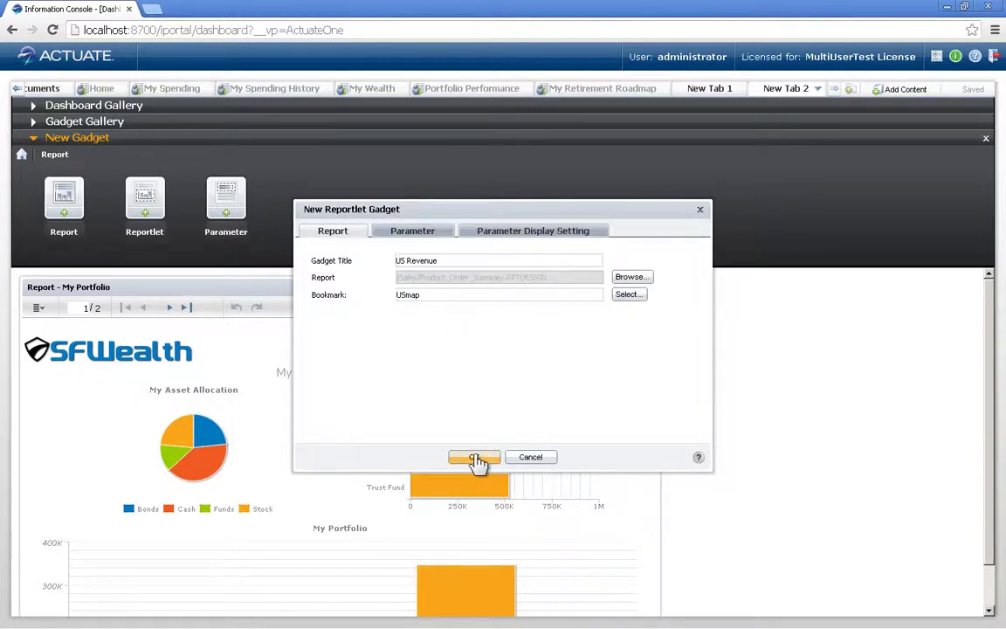
click(476, 458)
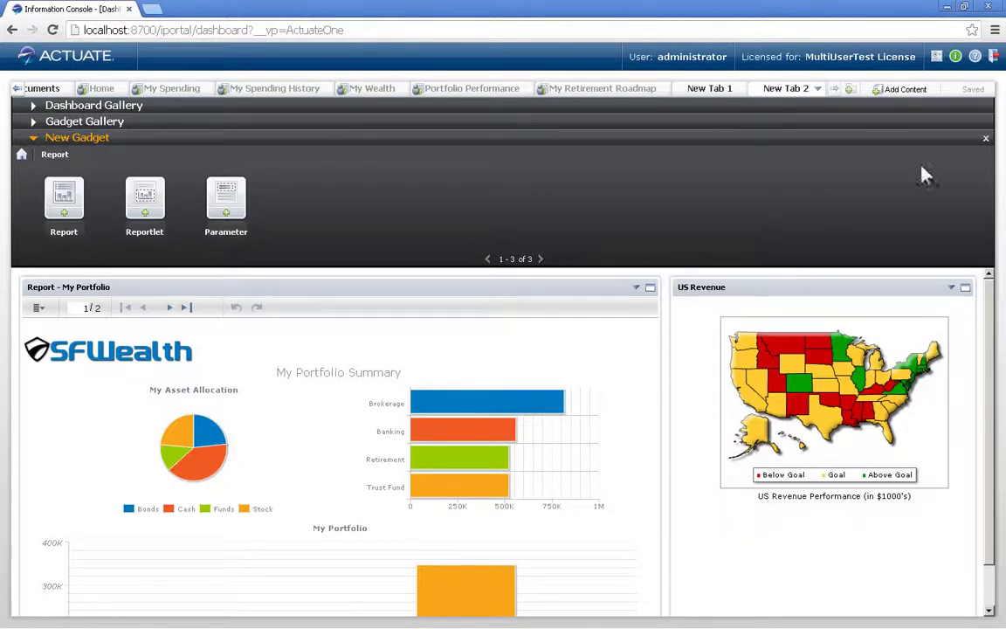
- Create New Tab 3 and place a Doughnut Chart from Data Visualization on it
click(983, 140)
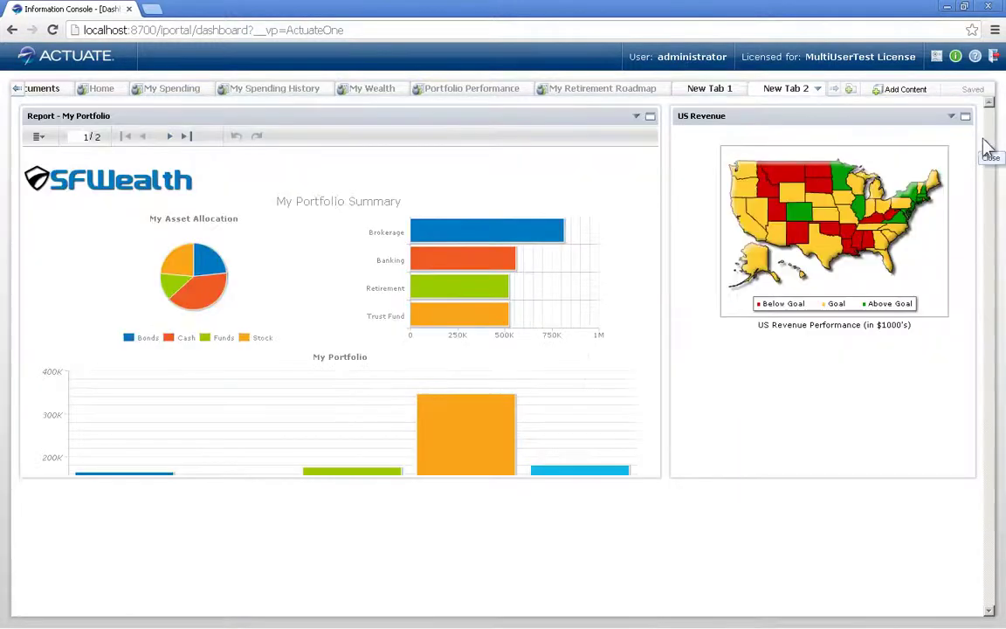
click(851, 90)
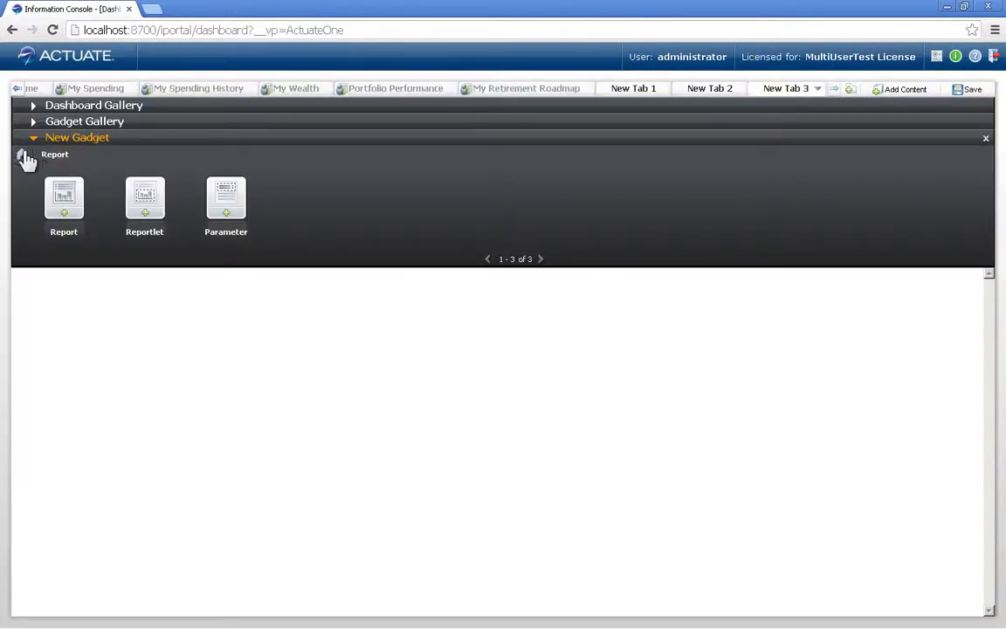
click(22, 155)
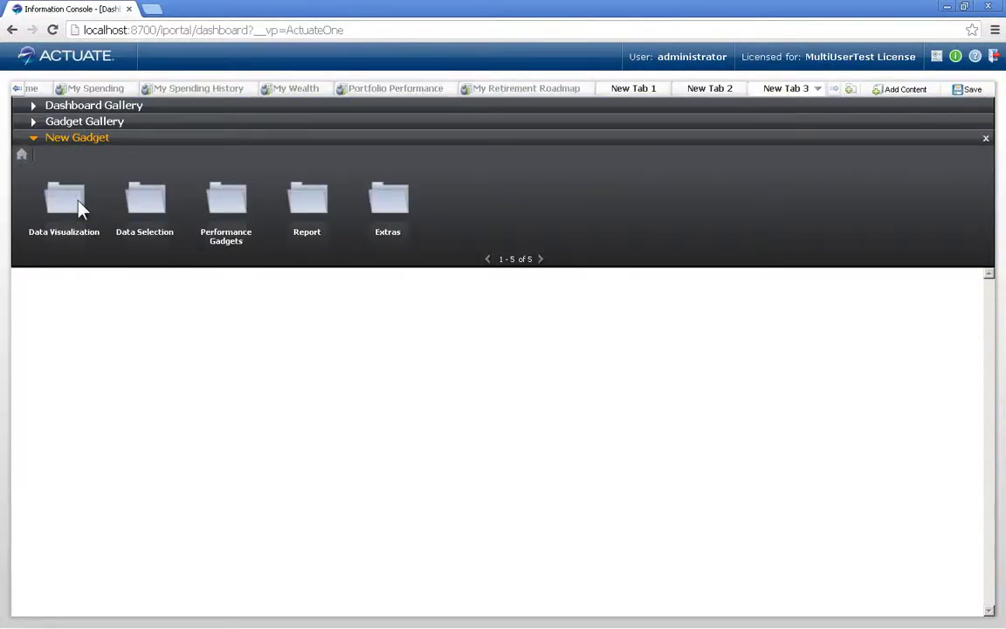
click(78, 208)
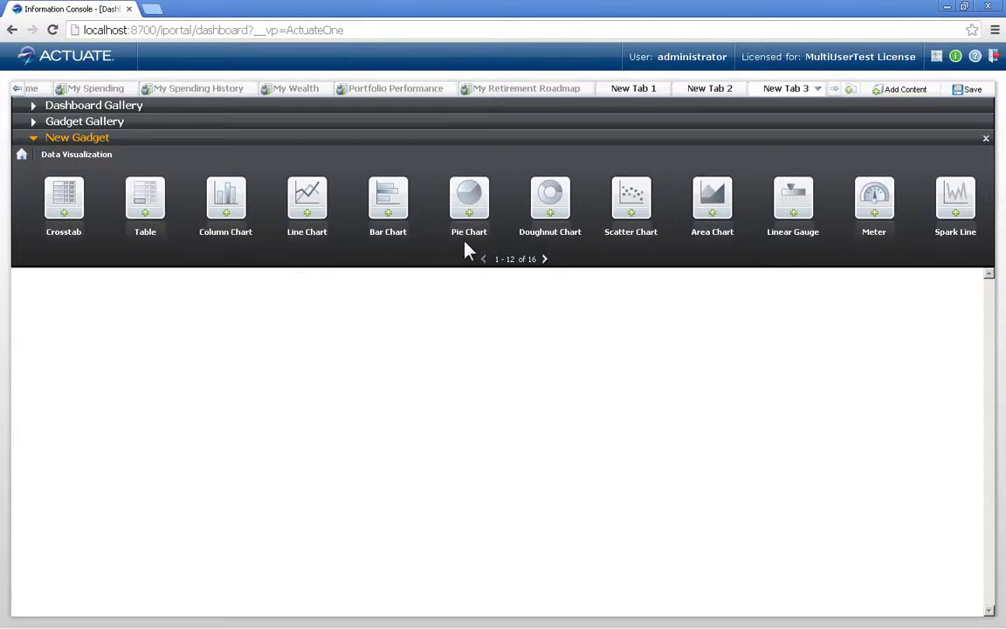
drag(566, 212, 229, 332)
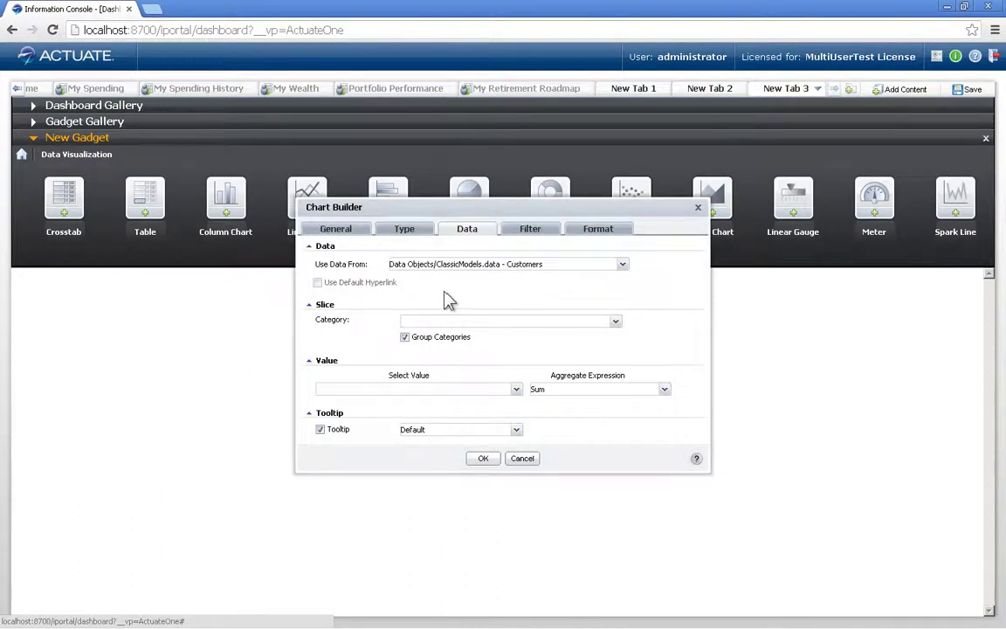
- Chart Call Metrics - Call Minutes by Date - Year from the Call Center Analysis data cube
click(621, 264)
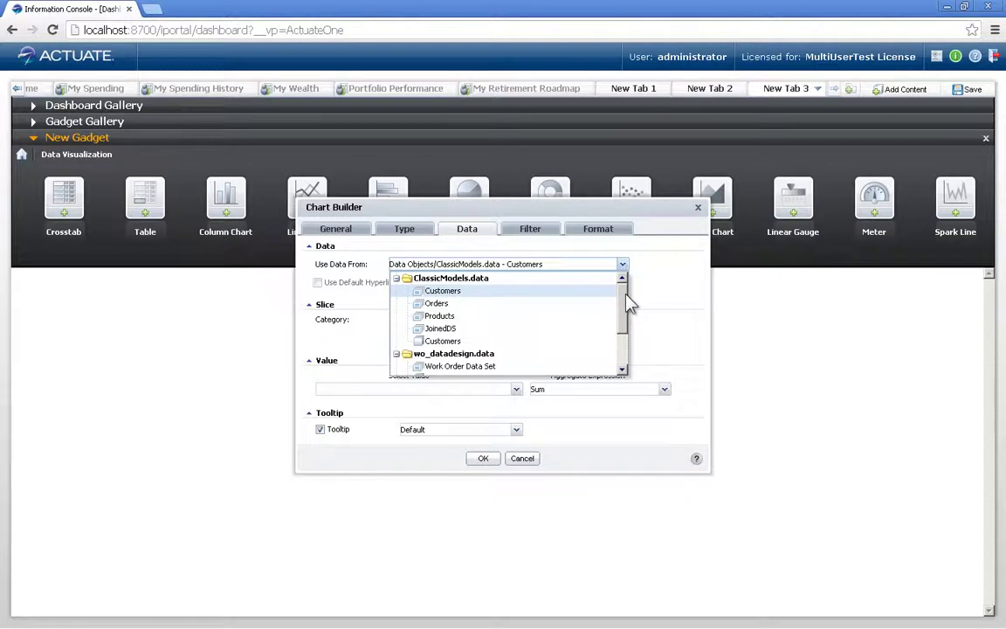
drag(626, 298, 625, 334)
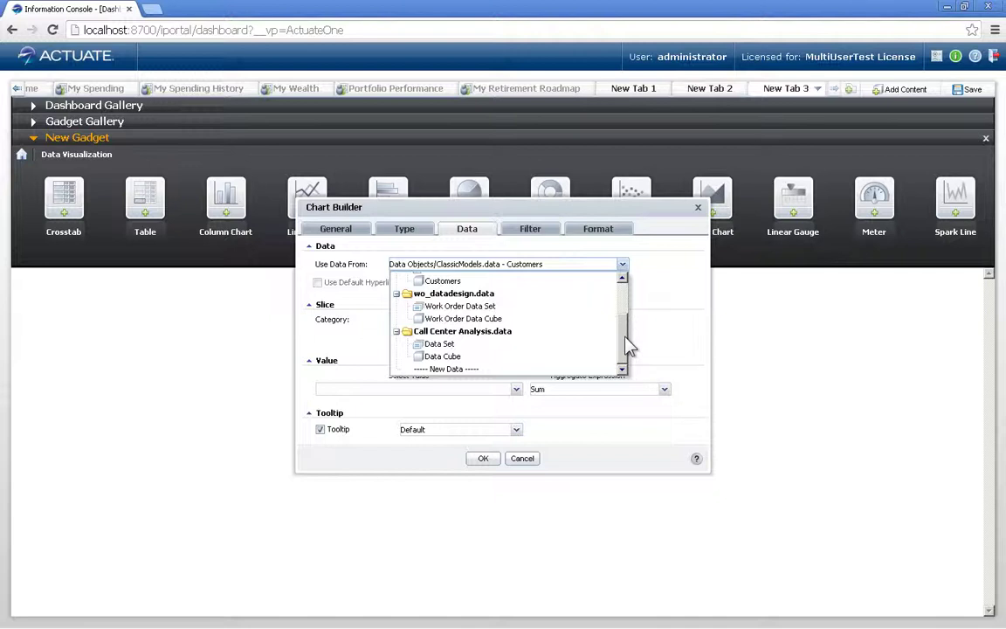
click(455, 356)
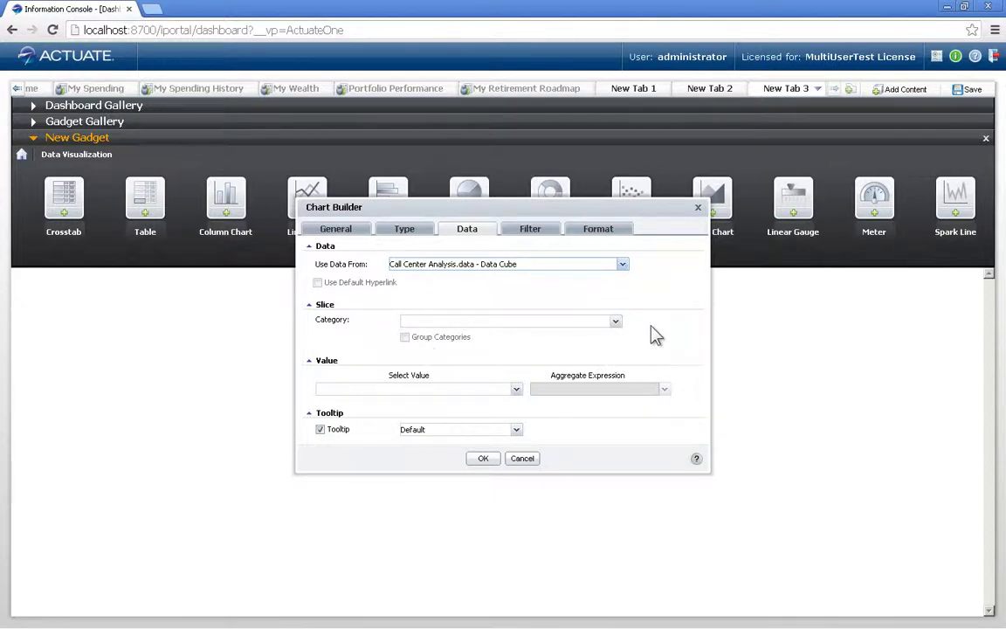
click(616, 323)
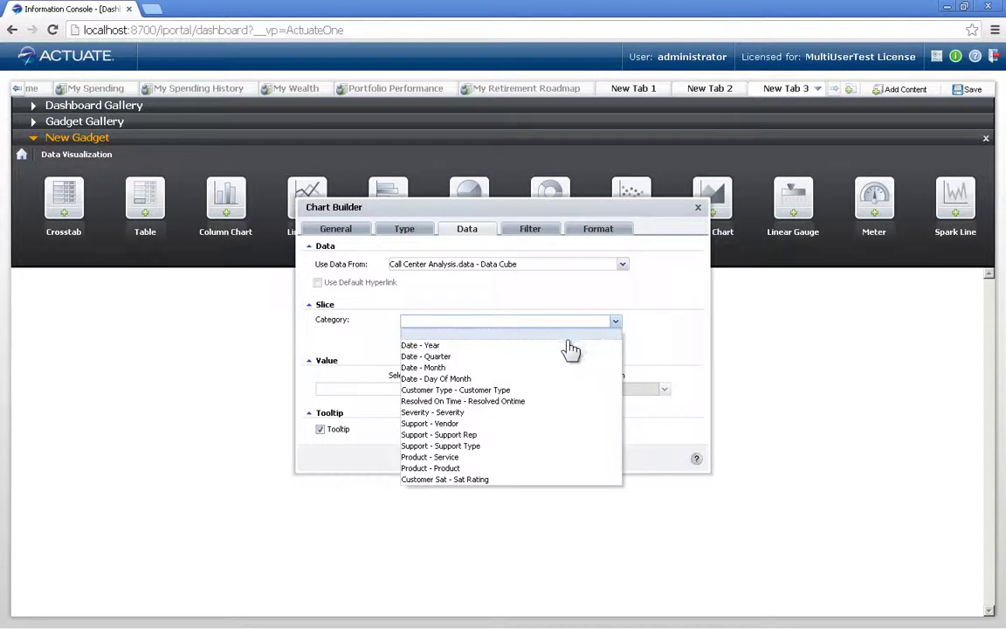
click(505, 348)
click(516, 391)
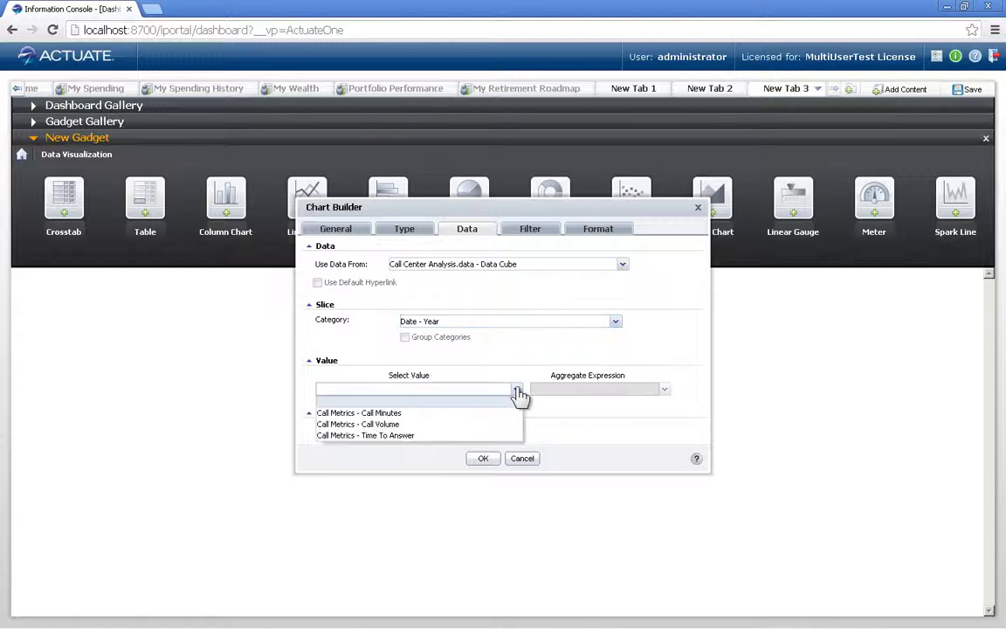
click(437, 414)
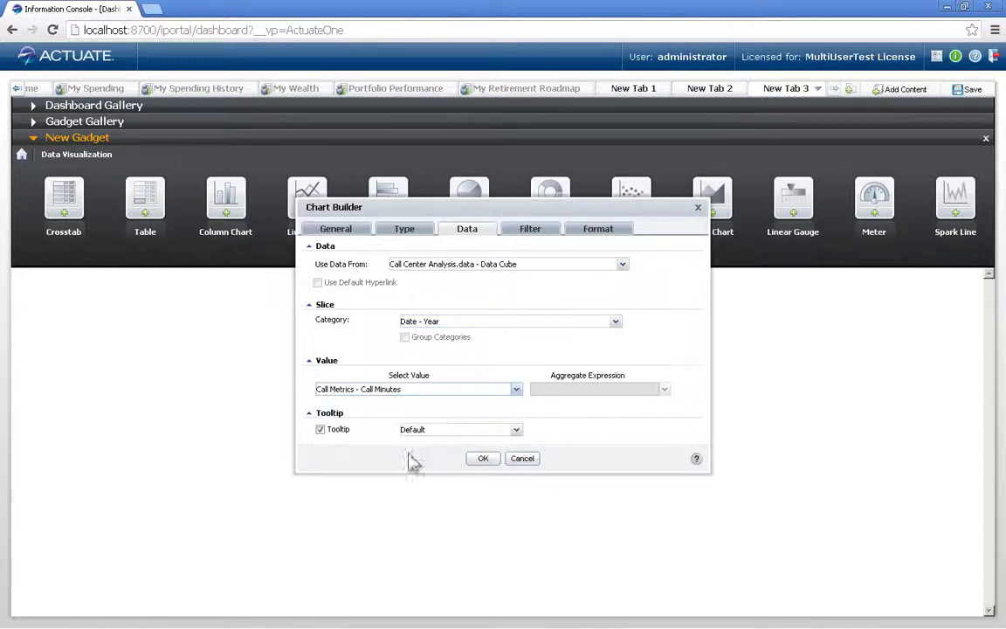
click(483, 459)
- Edit the Call Minutes gadget and change its chart type from Doughnut to Bar Chart
click(987, 140)
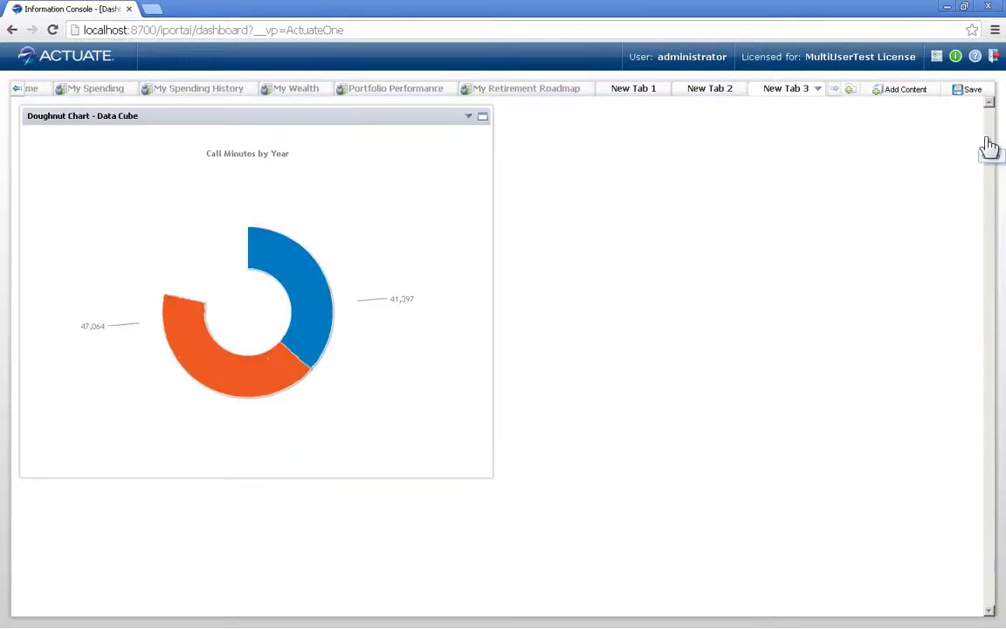
click(470, 120)
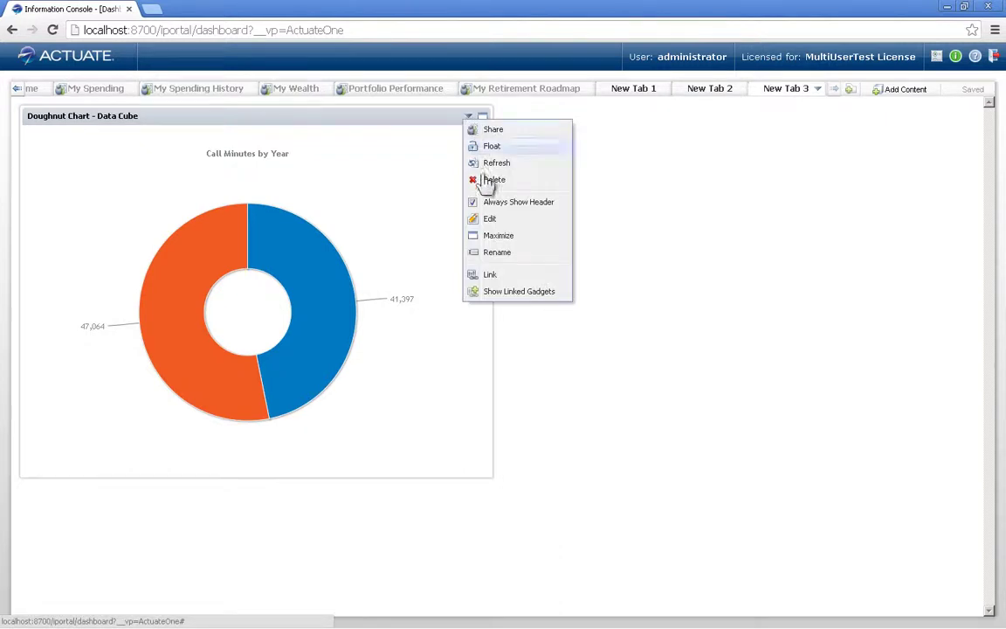
click(501, 220)
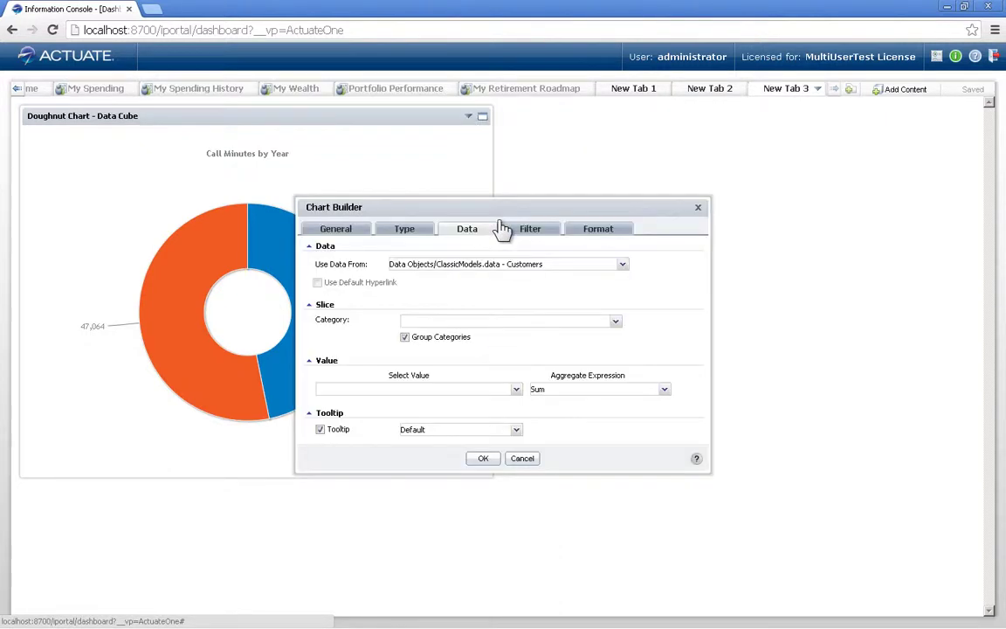
click(322, 230)
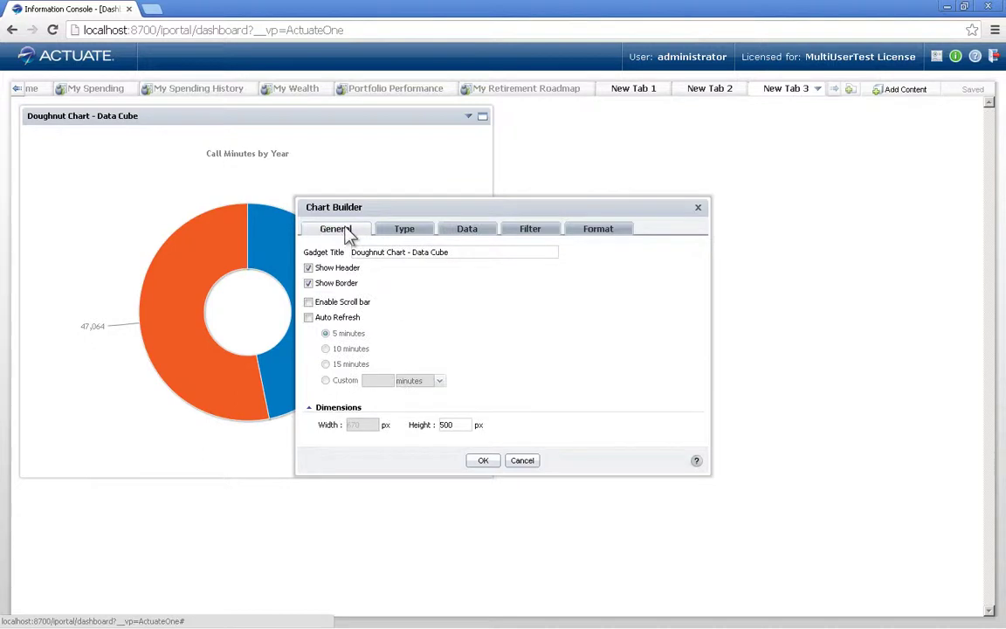
click(421, 236)
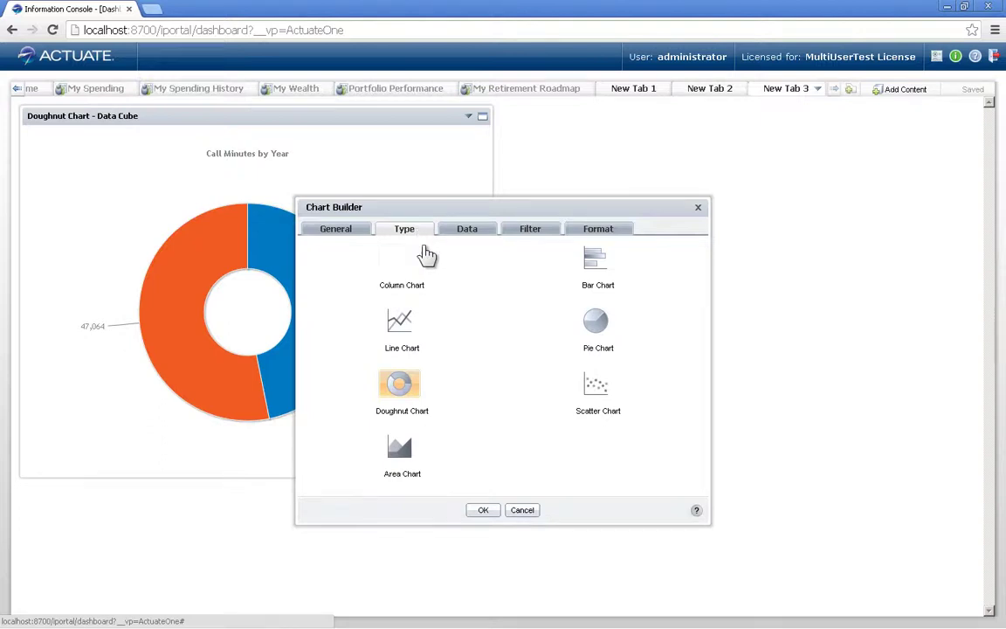
click(597, 269)
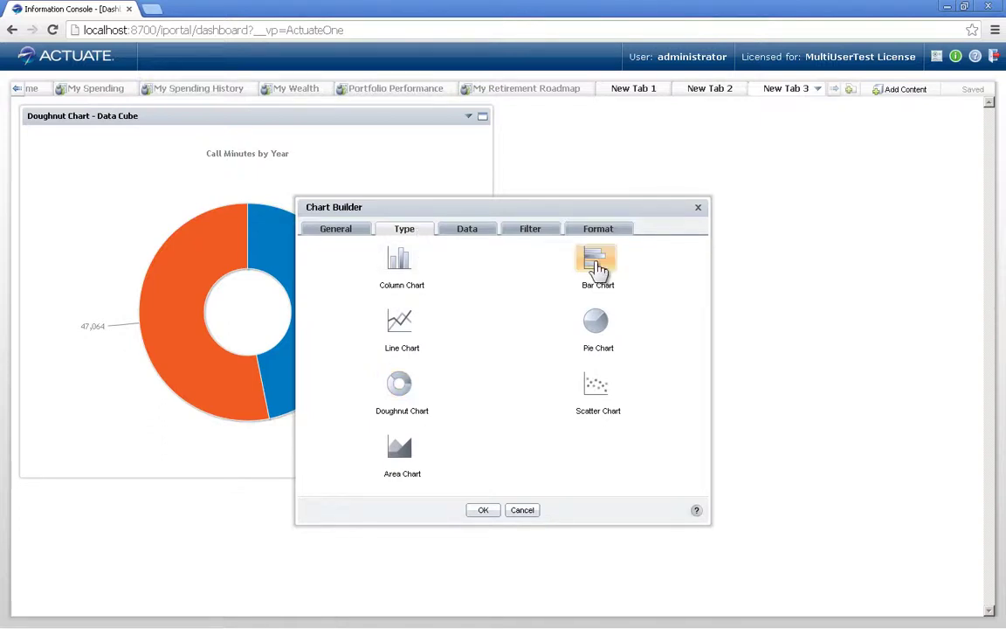
click(485, 511)
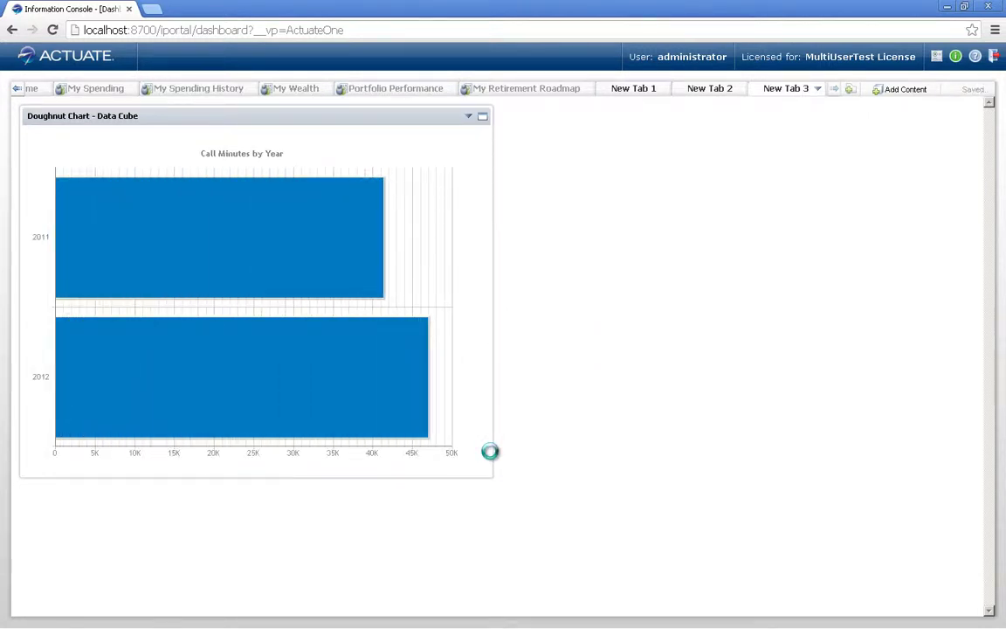
- Drill into the 2012 bar to show Call Minutes by Quarter, Q1 through Q4
mouse_move(315, 382)
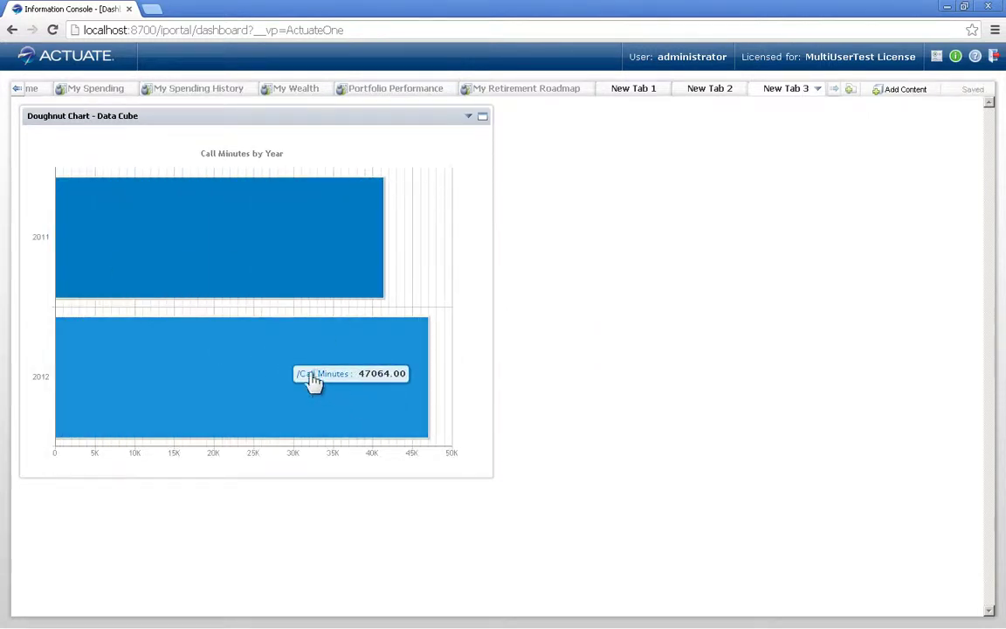
click(239, 371)
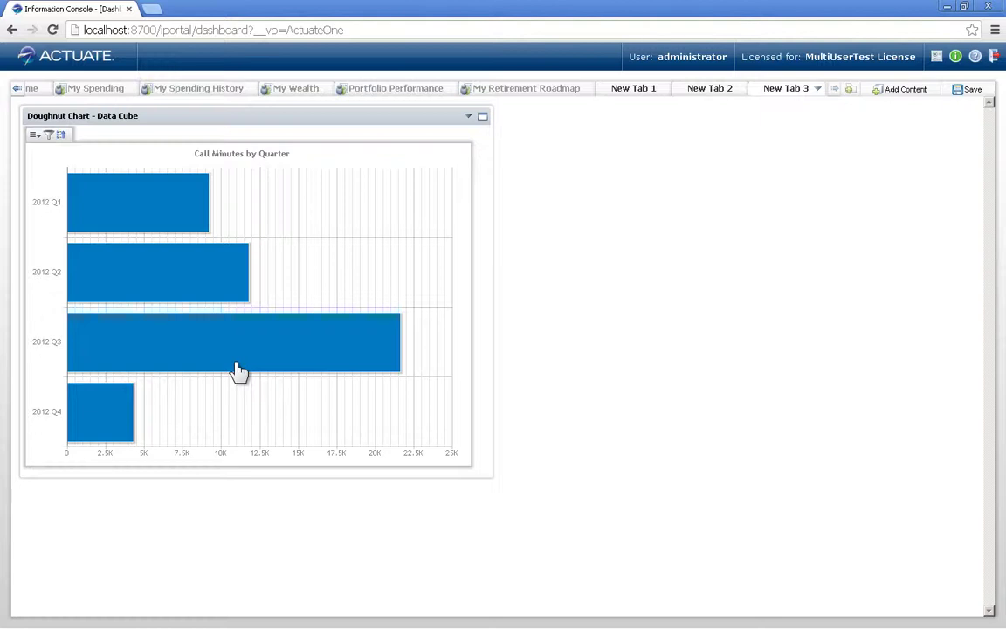
mouse_move(240, 366)
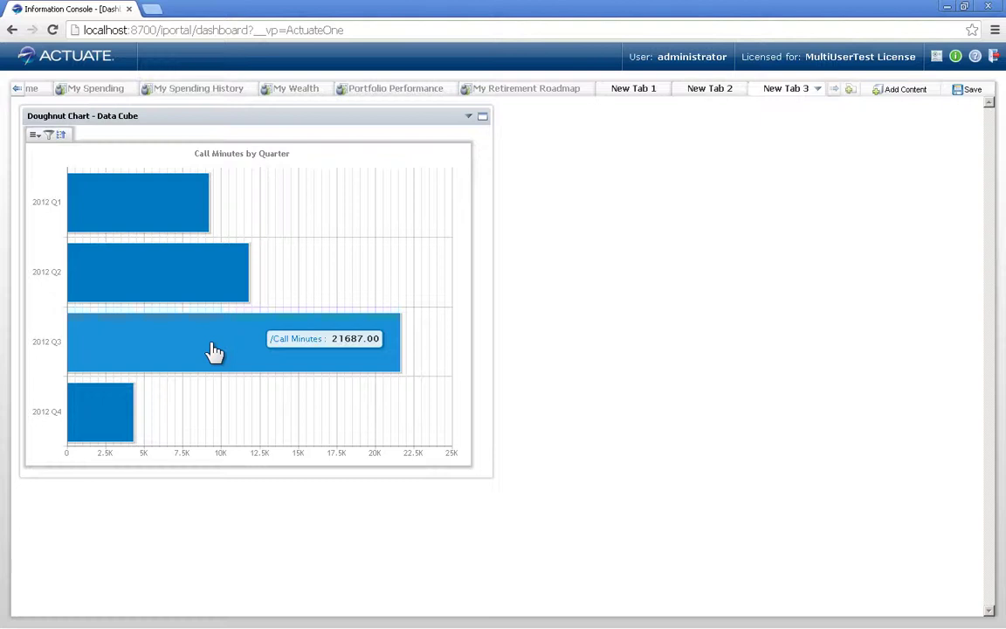